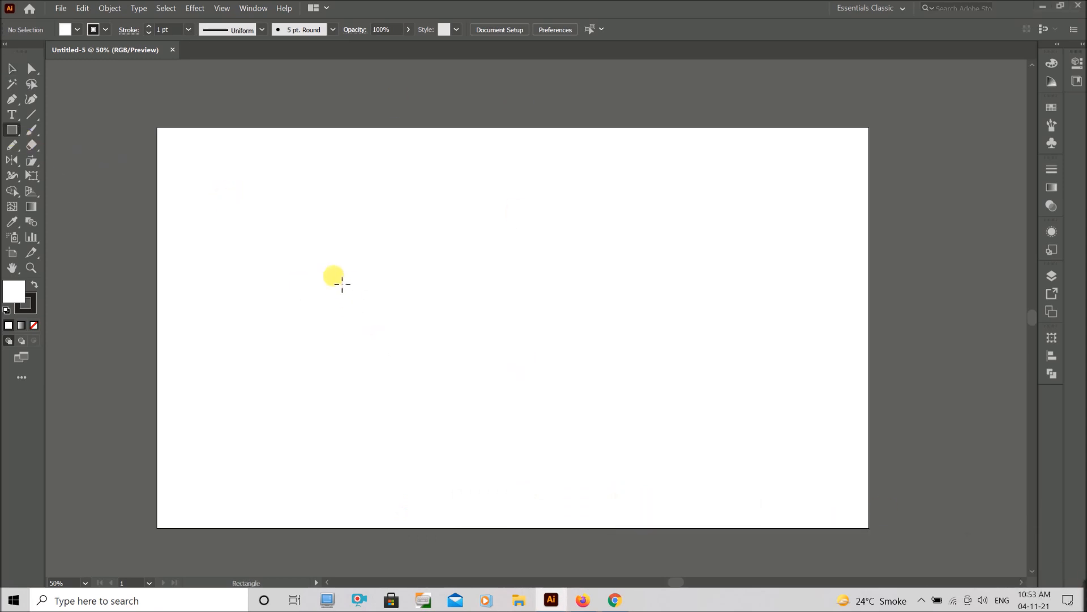
# Set the stroke to none and the fill to a medium light grey swatch
pyautogui.click(151, 35)
pyautogui.click(105, 29)
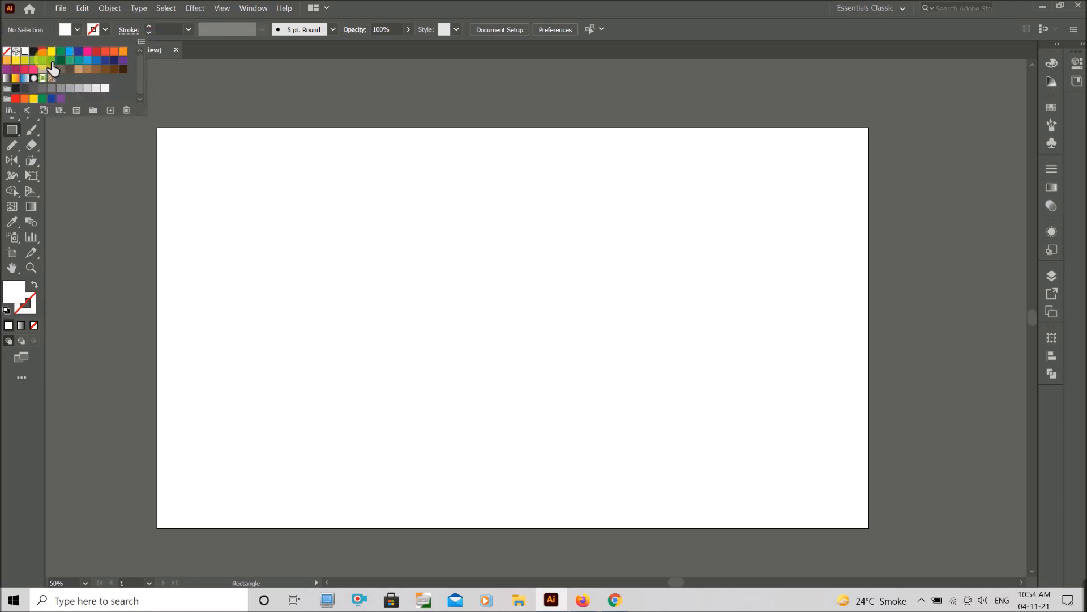
pyautogui.click(102, 89)
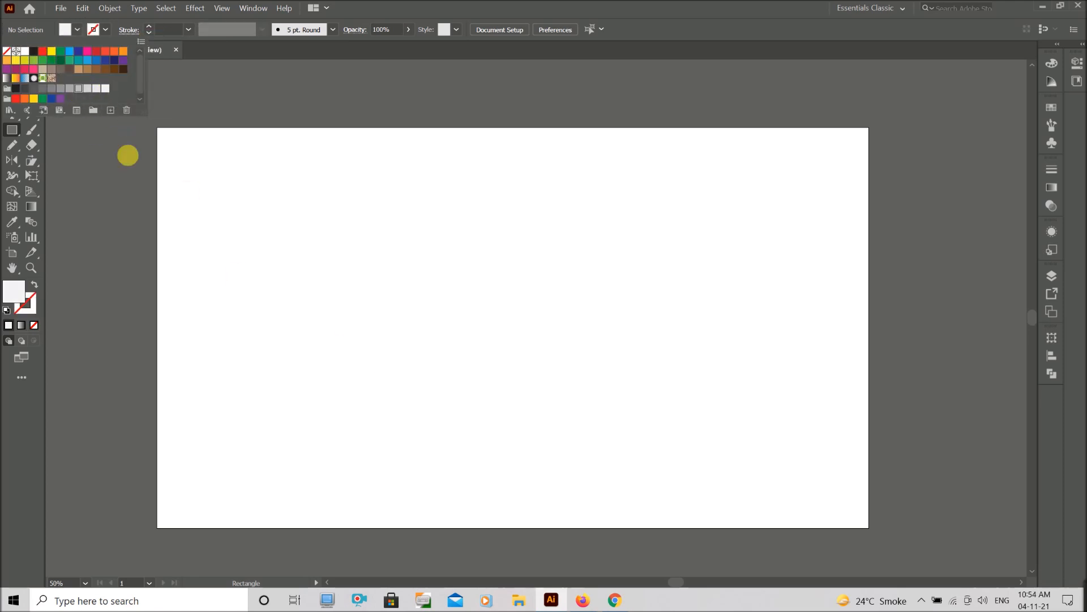
pyautogui.click(80, 89)
# Draw five separate grey rectangles of different sizes on the artboard: one large, two smaller and two thin bars
pyautogui.moveTo(340, 293); pyautogui.dragTo(491, 370)
pyautogui.moveTo(366, 381); pyautogui.dragTo(599, 429)
pyautogui.moveTo(508, 450); pyautogui.dragTo(495, 453)
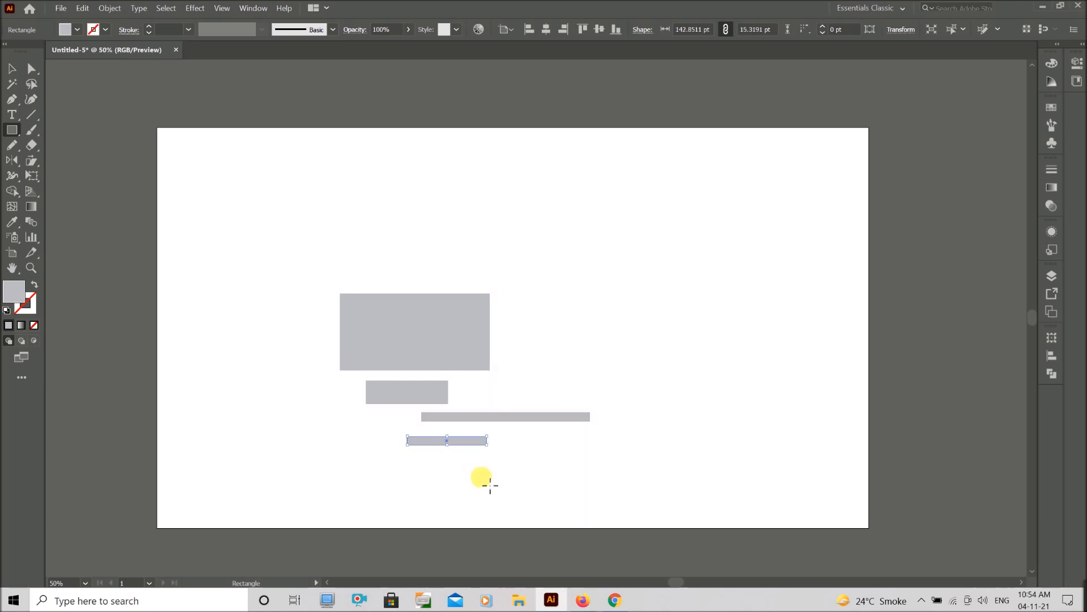
pyautogui.scroll(1, 419, 337)
pyautogui.moveTo(433, 324); pyautogui.dragTo(447, 283)
# Try to shear all five rectangles vertically so they slant up towards the right
pyautogui.press('v')
pyautogui.moveTo(558, 243); pyautogui.dragTo(343, 479)
pyautogui.click(31, 160)
pyautogui.moveTo(339, 315); pyautogui.dragTo(346, 347)
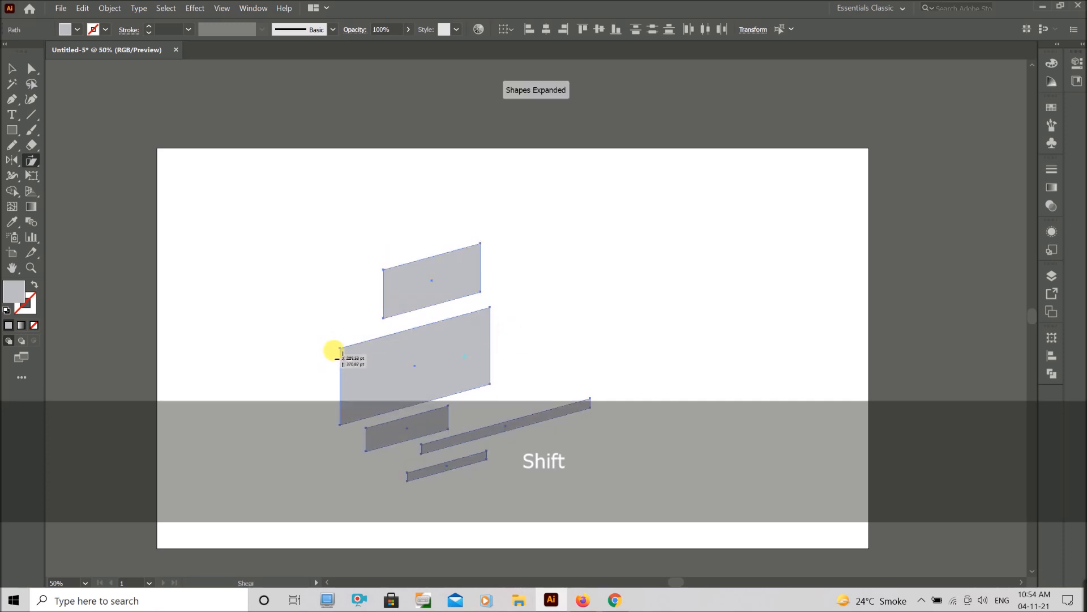
pyautogui.hotkey('ctrl', 'z')
pyautogui.moveTo(340, 348); pyautogui.dragTo(341, 344)
pyautogui.press('v')
pyautogui.click(524, 343)
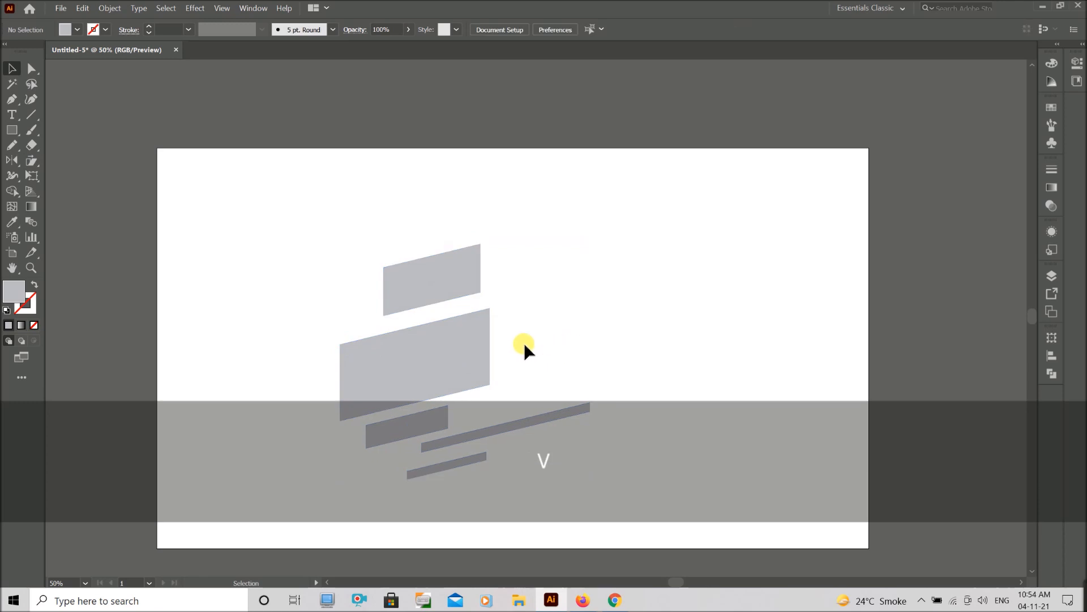
# Undo the vertical shear of the five rectangles
pyautogui.scroll(-2, 525, 343)
pyautogui.scroll(1, 533, 313)
pyautogui.moveTo(539, 284); pyautogui.dragTo(355, 479)
pyautogui.click(355, 480)
pyautogui.hotkey('ctrl', 'z')
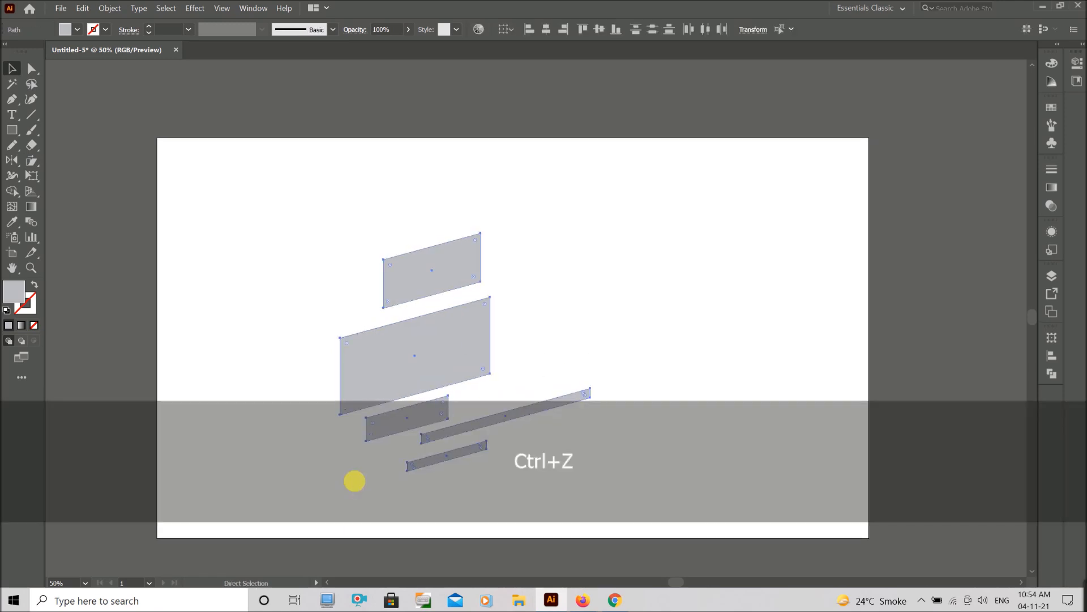
pyautogui.hotkey('ctrl', 'z')
# Draw a sixth, wide rectangle below the others and shear all six vertically into parallelograms rising to the right
pyautogui.press('m')
pyautogui.moveTo(314, 344); pyautogui.dragTo(349, 468)
pyautogui.press('v')
pyautogui.moveTo(335, 512); pyautogui.dragTo(517, 253)
pyautogui.click(31, 160)
pyautogui.moveTo(339, 309); pyautogui.dragTo(343, 393)
# Place the wide parallelogram across the middle behind the large one and give the large one a linear gradient fill
pyautogui.press('v')
pyautogui.moveTo(336, 471); pyautogui.dragTo(456, 334)
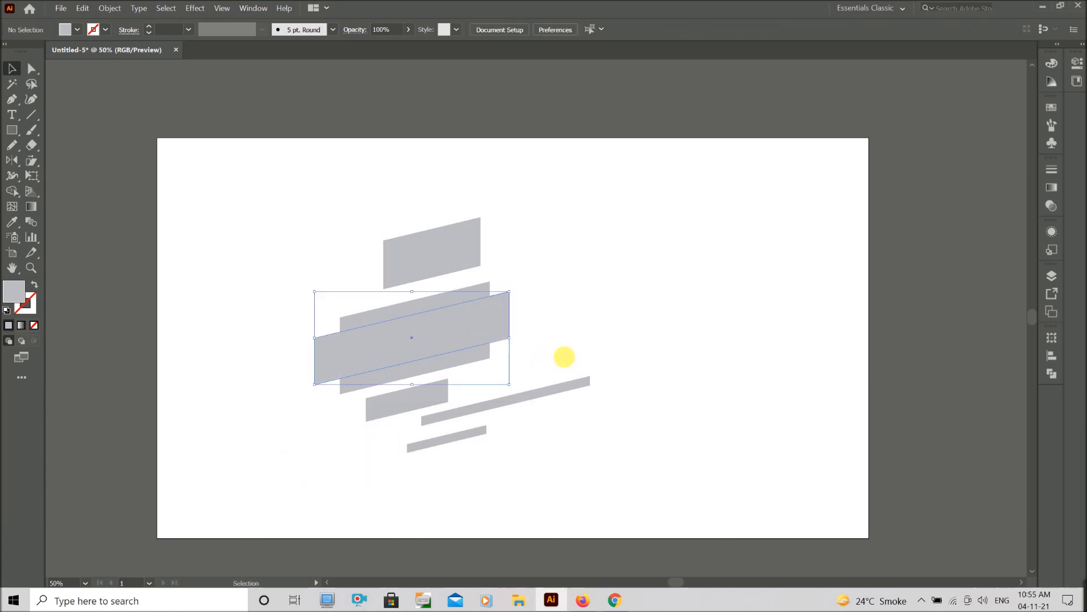
pyautogui.click(1054, 188)
pyautogui.click(903, 275)
pyautogui.click(686, 323)
pyautogui.click(479, 360)
pyautogui.hotkey('ctrl', 'shift', ']')
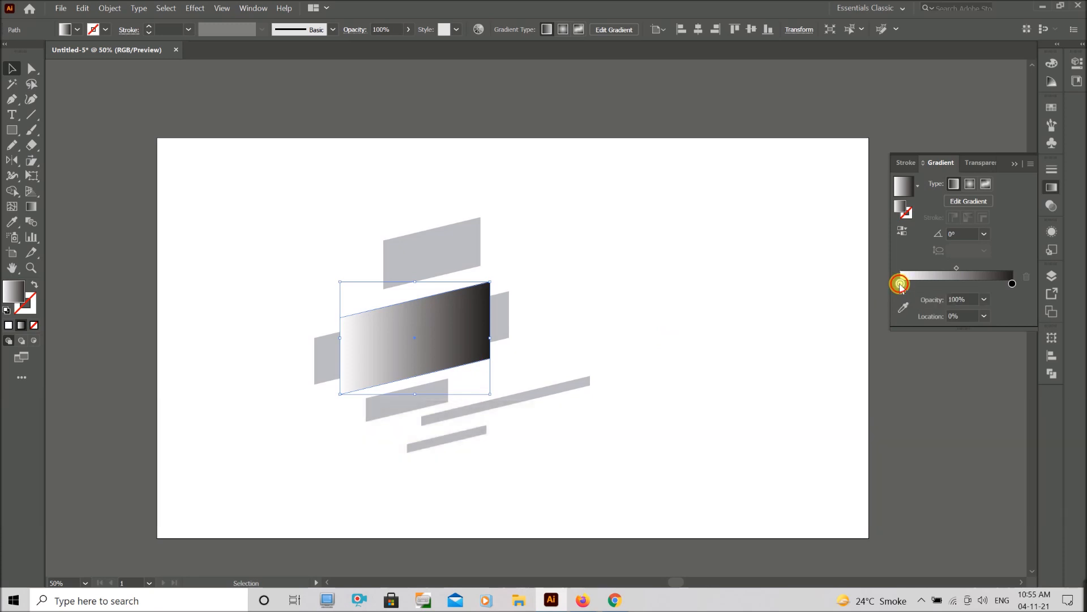
# Color the large parallelogram's gradient from purple at the start to pink at the end
pyautogui.doubleClick(901, 284)
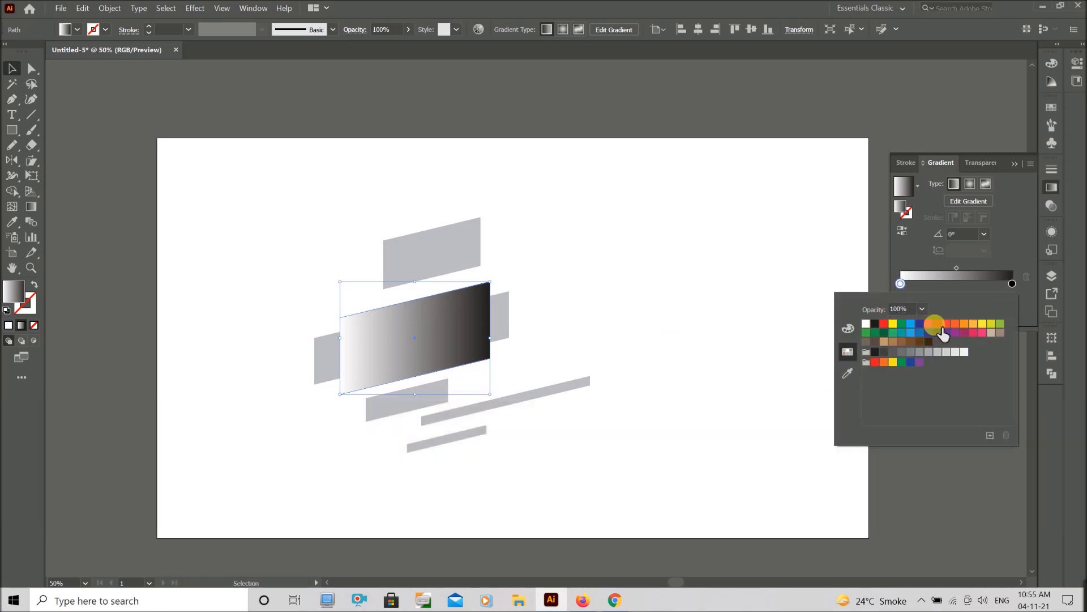
pyautogui.click(961, 334)
pyautogui.doubleClick(1010, 283)
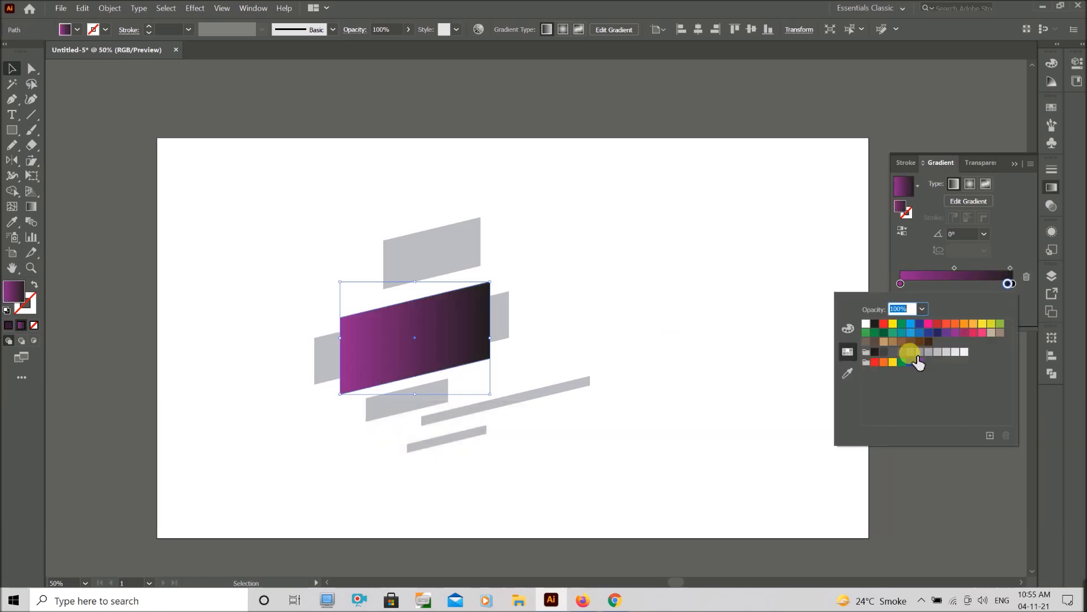
pyautogui.click(982, 334)
pyautogui.moveTo(1006, 283)
pyautogui.mouseDown()
pyautogui.moveTo(1009, 303)
pyautogui.moveTo(1015, 284)
pyautogui.mouseUp()
pyautogui.click(614, 373)
# Sample the large parallelogram's purple-to-pink gradient onto all the shapes with the Eyedropper
pyautogui.scroll(1, 551, 401)
pyautogui.moveTo(320, 483); pyautogui.dragTo(555, 267)
pyautogui.press('i')
pyautogui.click(484, 309)
pyautogui.press('v')
pyautogui.click(566, 359)
pyautogui.scroll(1, 562, 358)
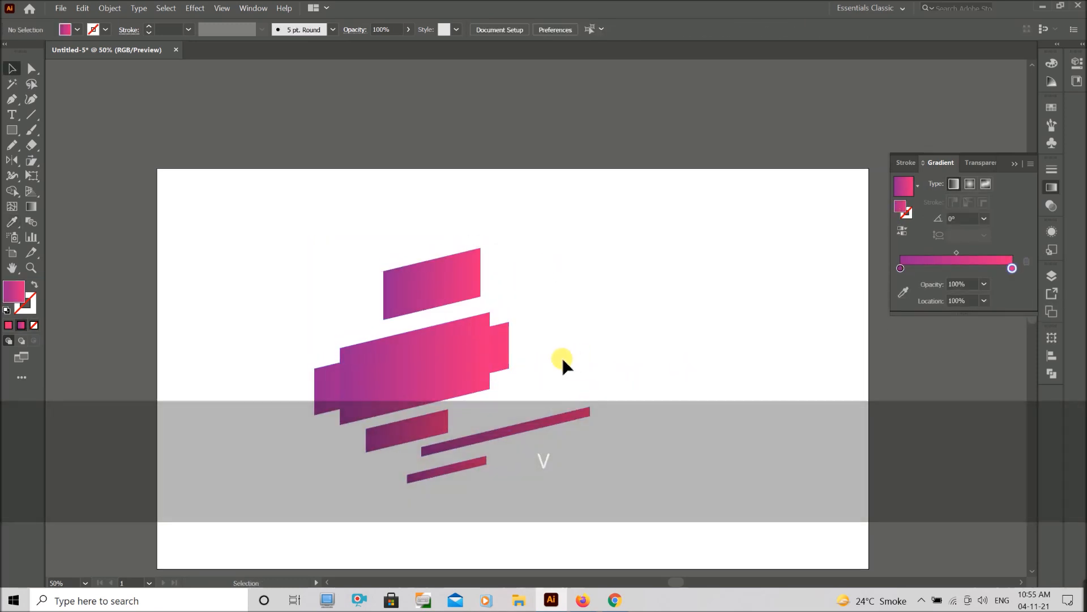
# Add a red stop to the large parallelogram's gradient and arrange the stops as purple, pink, red
pyautogui.scroll(-2, 561, 358)
pyautogui.click(400, 385)
pyautogui.moveTo(900, 285); pyautogui.dragTo(949, 285)
pyautogui.moveTo(948, 284); pyautogui.dragTo(882, 285)
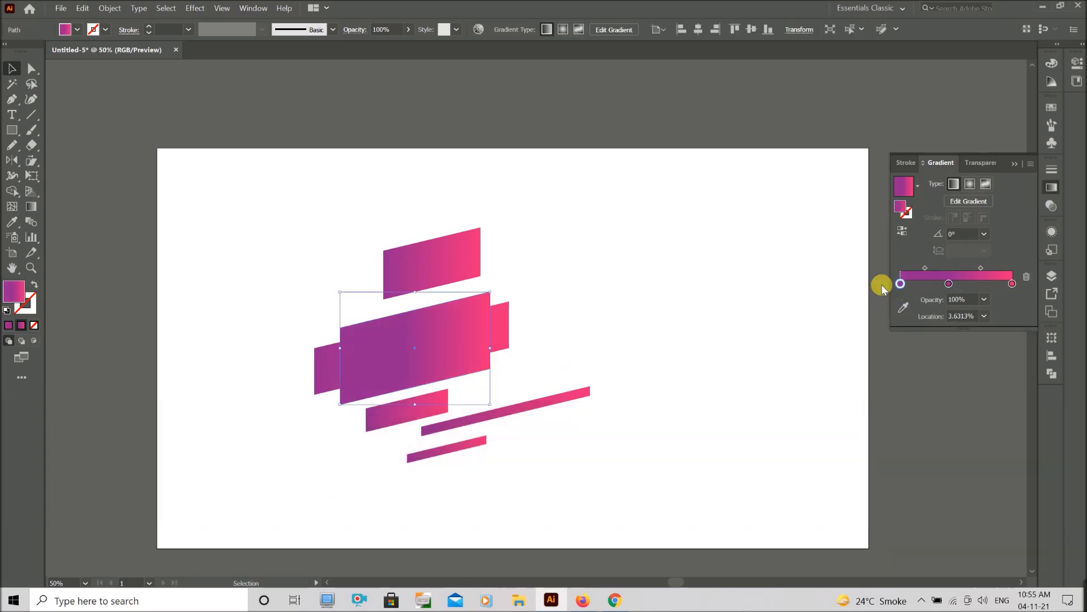
pyautogui.doubleClick(900, 283)
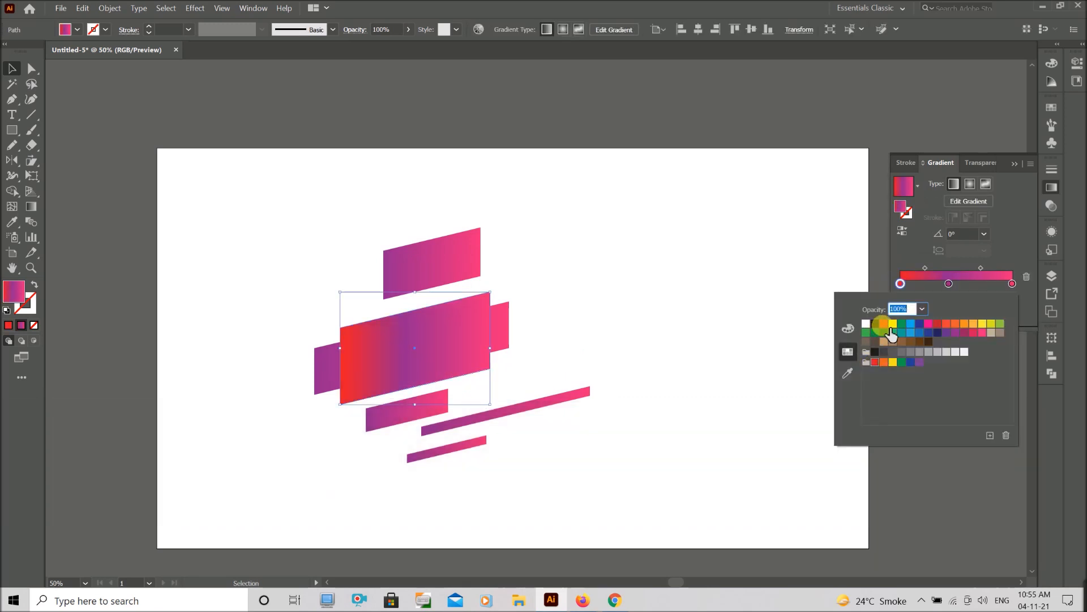
pyautogui.moveTo(900, 285); pyautogui.dragTo(1023, 288)
pyautogui.click(645, 374)
# Sample the three-color purple, pink and red gradient onto all the shapes with the Eyedropper
pyautogui.moveTo(584, 230); pyautogui.dragTo(311, 502)
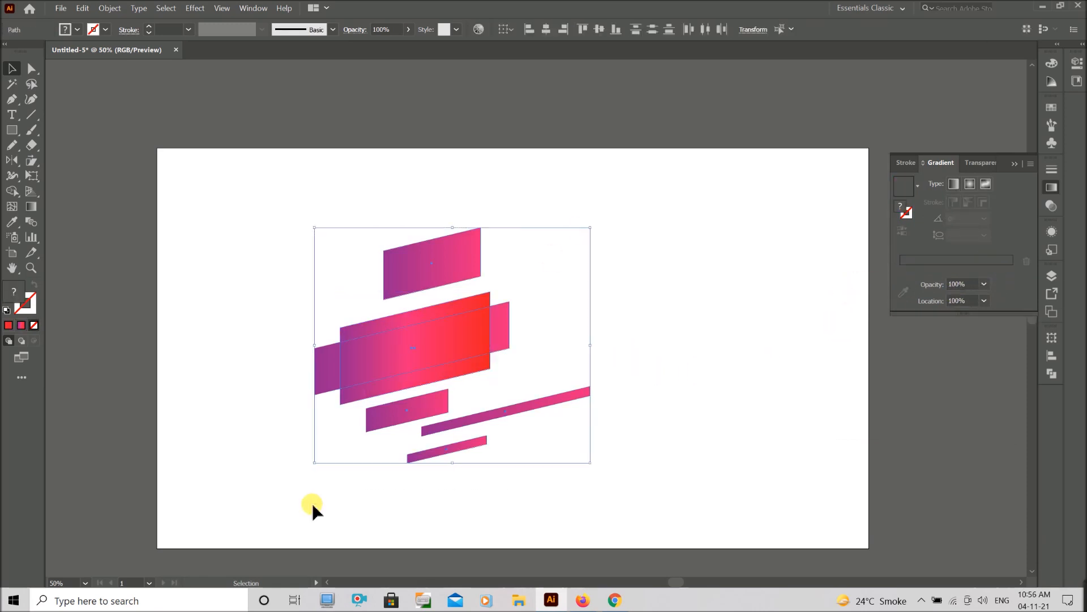
pyautogui.press('i')
pyautogui.click(408, 385)
pyautogui.press('v')
pyautogui.click(504, 445)
pyautogui.scroll(-1, 503, 446)
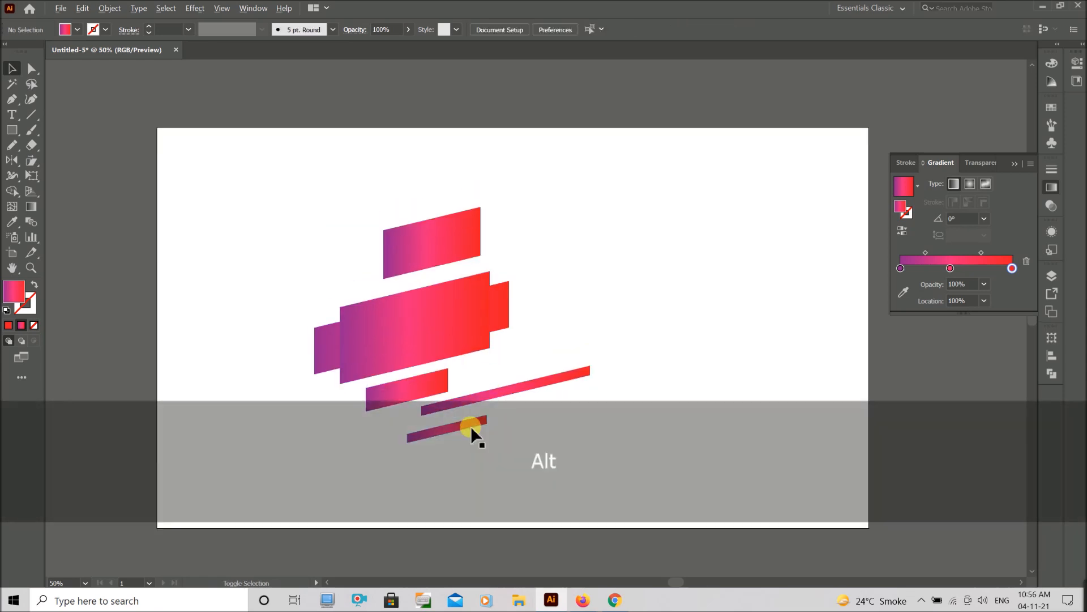
# Move the pink middle stop of the large parallelogram's gradient to a location of about 56%
pyautogui.scroll(1, 485, 425)
pyautogui.click(459, 311)
pyautogui.click(1012, 284)
pyautogui.moveTo(950, 283); pyautogui.dragTo(967, 285)
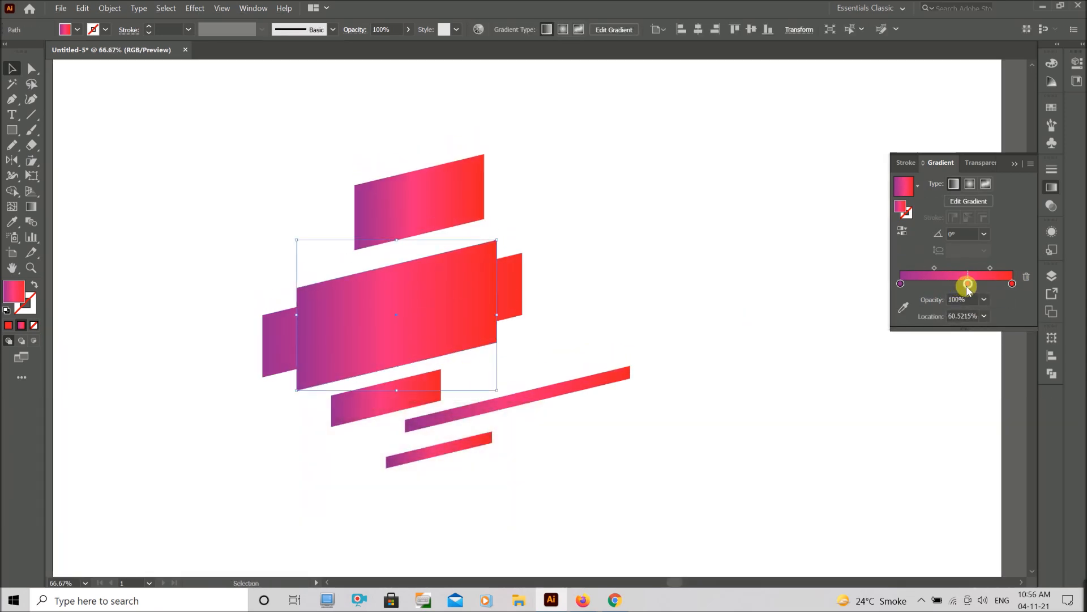
pyautogui.click(306, 461)
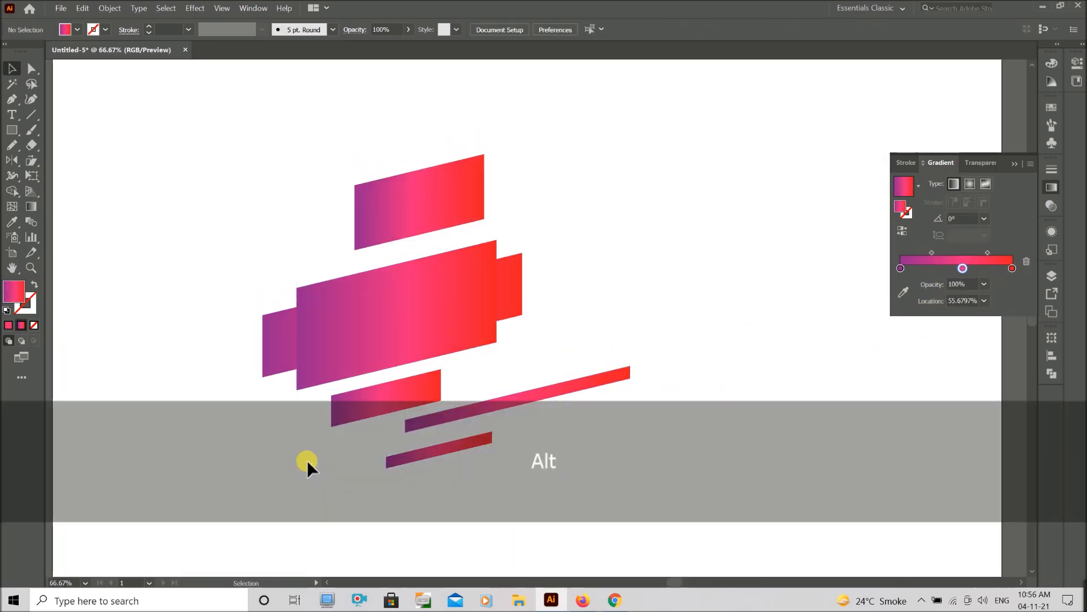
# Move the wide parallelogram from behind the large one to the empty right side of the artboard
pyautogui.scroll(-2, 285, 466)
pyautogui.scroll(1, 300, 453)
pyautogui.moveTo(305, 388); pyautogui.dragTo(628, 443)
pyautogui.scroll(1, 375, 461)
pyautogui.scroll(1, 375, 464)
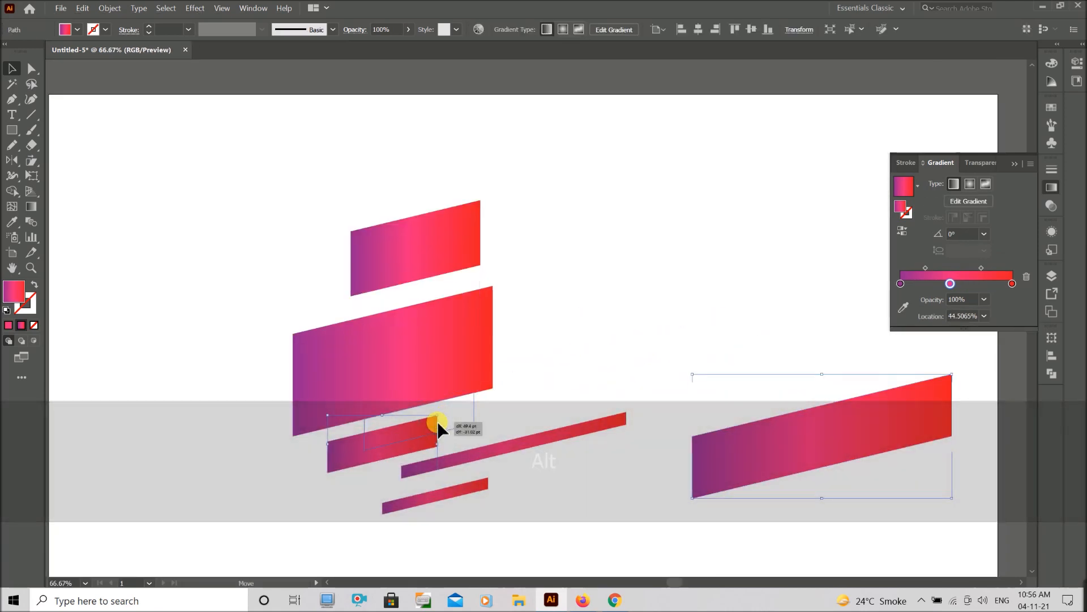
# Tuck the small parallelogram against the large one's lower edge and redraw its gradient to run from top to bottom
pyautogui.press('g')
pyautogui.moveTo(414, 399); pyautogui.dragTo(433, 447)
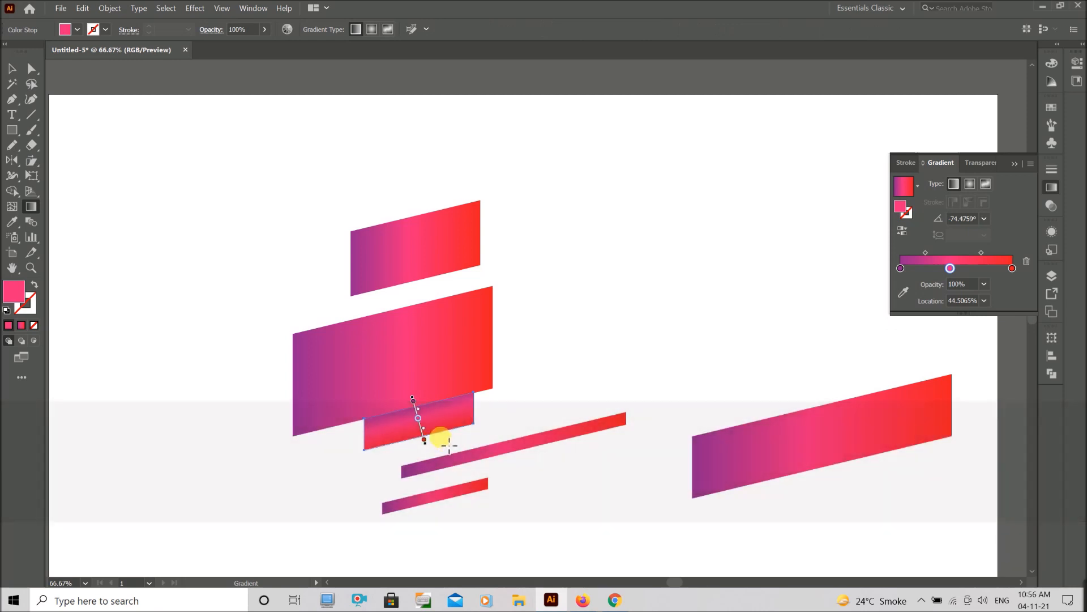
pyautogui.press('v')
pyautogui.click(527, 388)
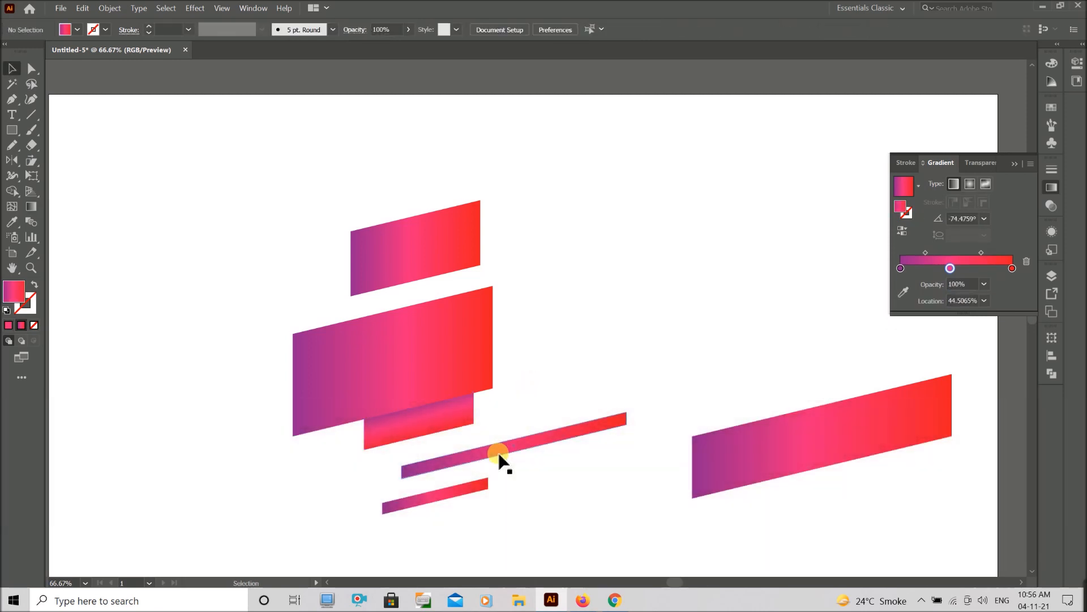
# Move the medium parallelogram further up and duplicate the small vertical-gradient parallelogram at the large one's upper-left corner
pyautogui.moveTo(300, 289); pyautogui.dragTo(510, 161)
pyautogui.moveTo(430, 442); pyautogui.dragTo(302, 356)
pyautogui.click(306, 289)
# Duplicate the long thin bar to the large parallelogram's lower left and reverse the copy's gradient
pyautogui.moveTo(473, 466); pyautogui.dragTo(296, 461)
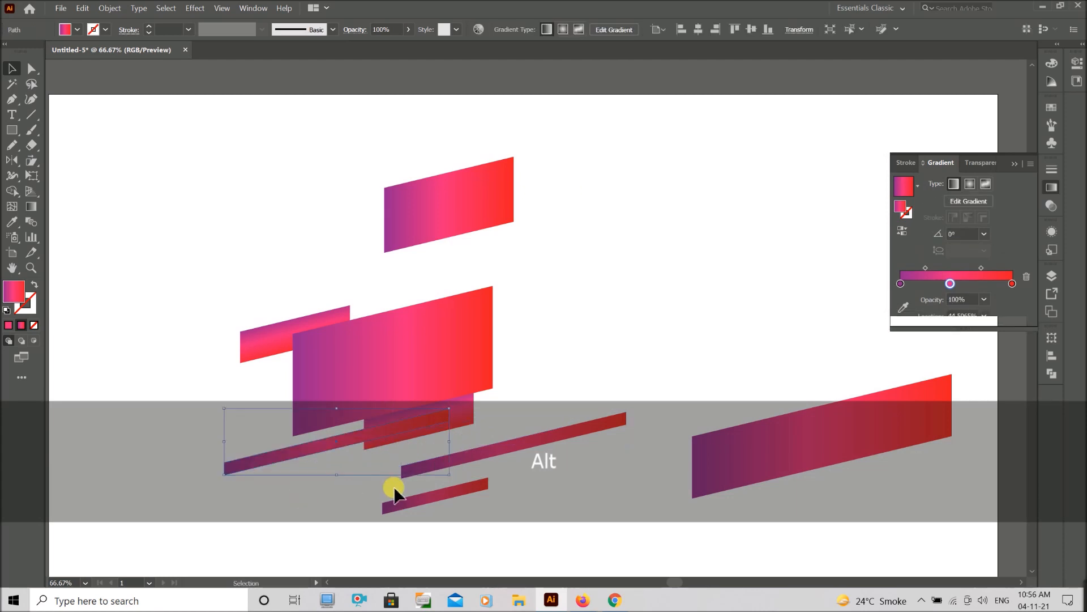
pyautogui.scroll(-1, 395, 488)
pyautogui.click(453, 457)
pyautogui.click(425, 415)
pyautogui.click(903, 231)
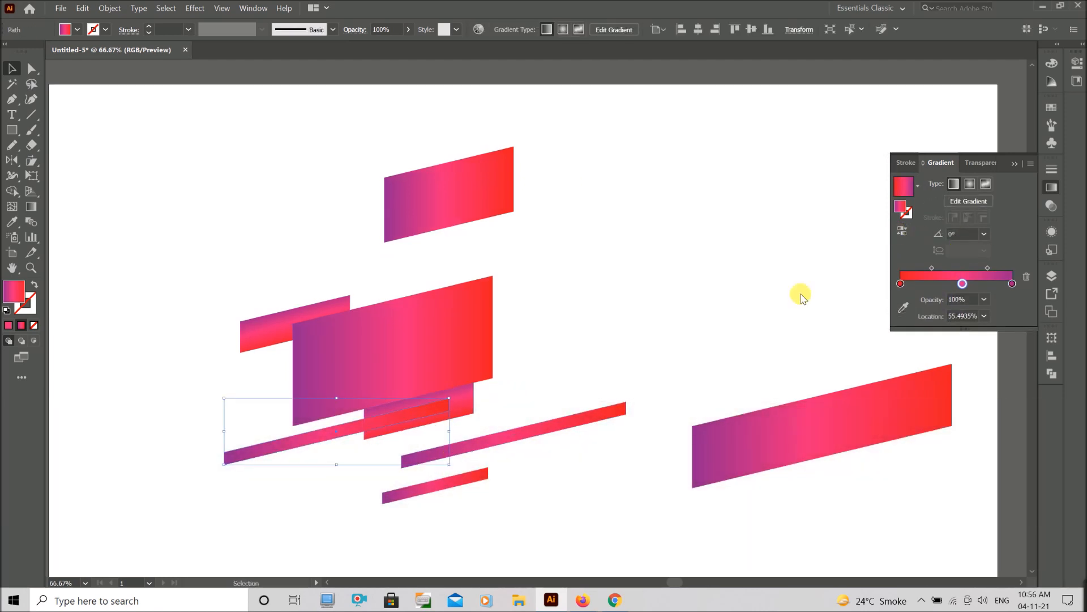
pyautogui.click(656, 364)
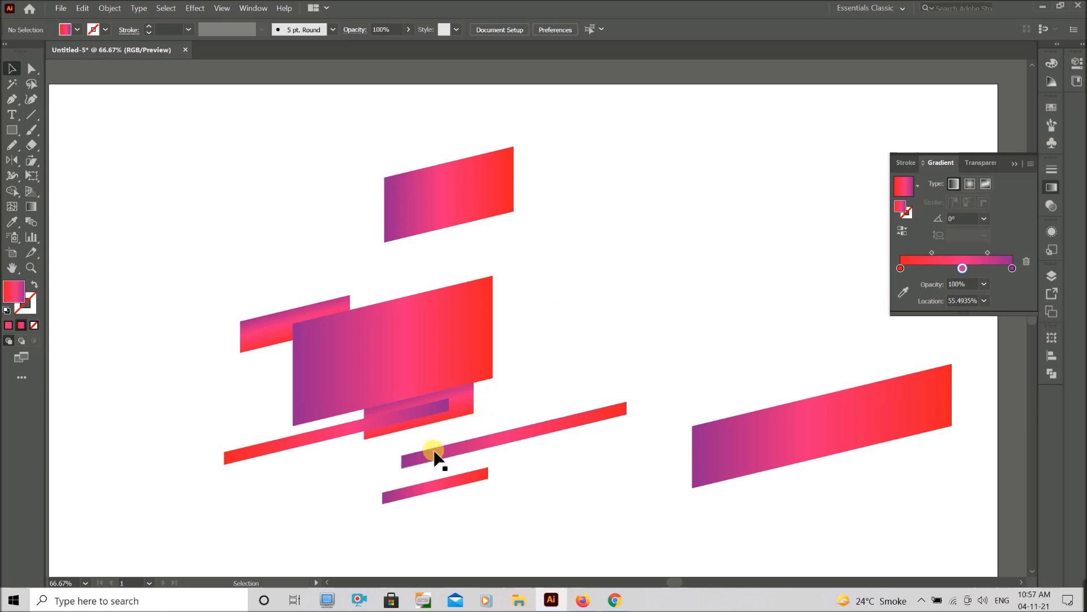
# Move the original long thin bar just above the large parallelogram and set the medium parallelogram aside to its right
pyautogui.moveTo(417, 461); pyautogui.dragTo(335, 283)
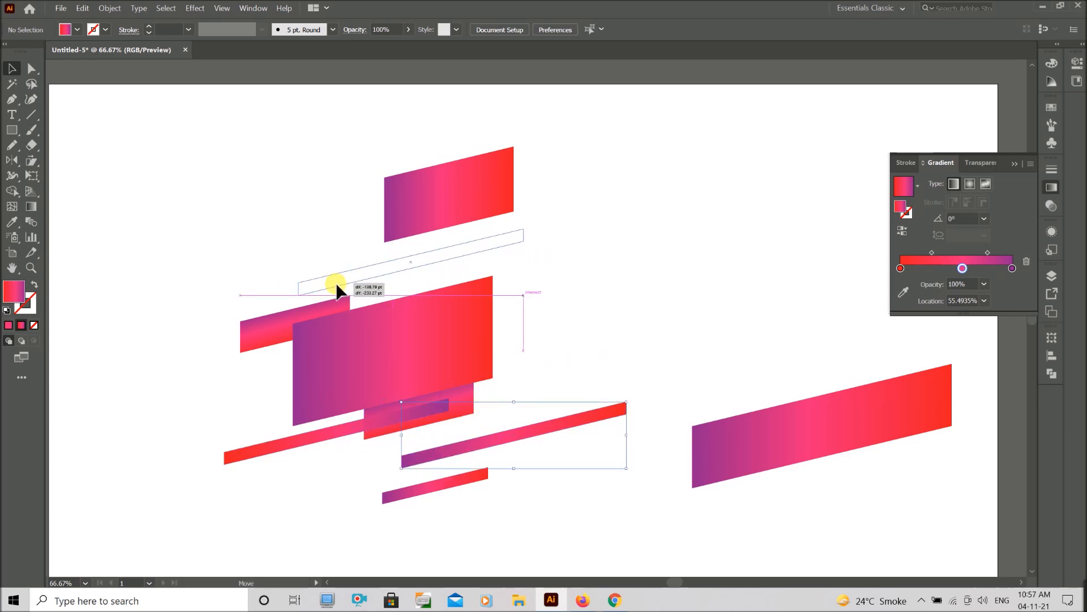
pyautogui.click(590, 328)
pyautogui.moveTo(496, 200); pyautogui.dragTo(721, 251)
pyautogui.click(544, 513)
# Move the short thin bar up and left, close beneath the small parallelogram at the large shape's lower edge
pyautogui.moveTo(453, 478); pyautogui.dragTo(507, 470)
pyautogui.moveTo(410, 449); pyautogui.dragTo(410, 446)
pyautogui.moveTo(477, 474); pyautogui.dragTo(486, 476)
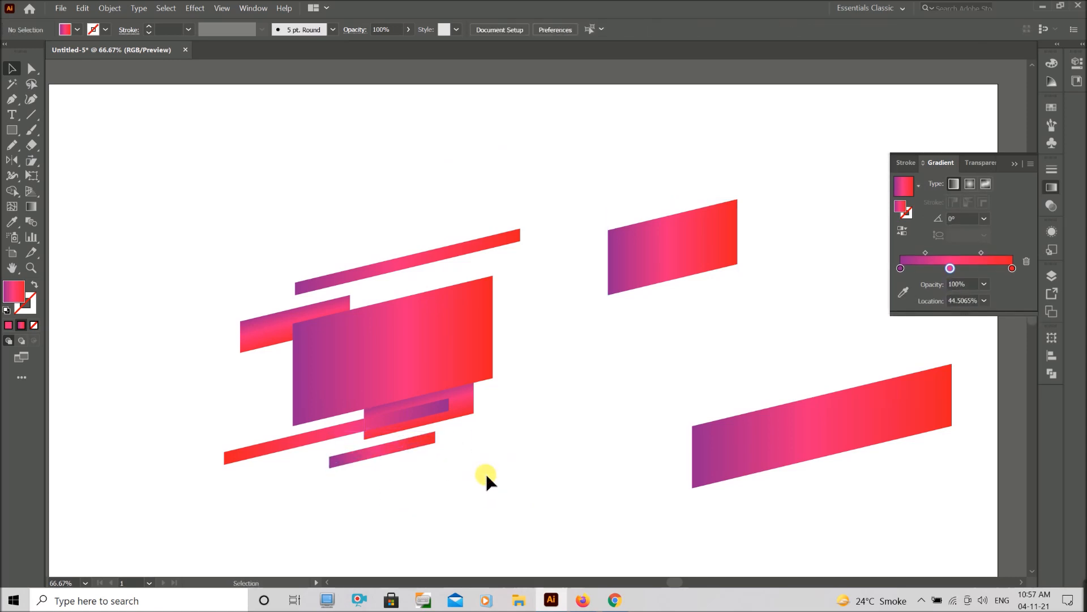
# Move the medium parallelogram over the large one's upper-left corner and fill it with a sparse Basic Graphics_Dots pattern
pyautogui.moveTo(652, 260); pyautogui.dragTo(242, 324)
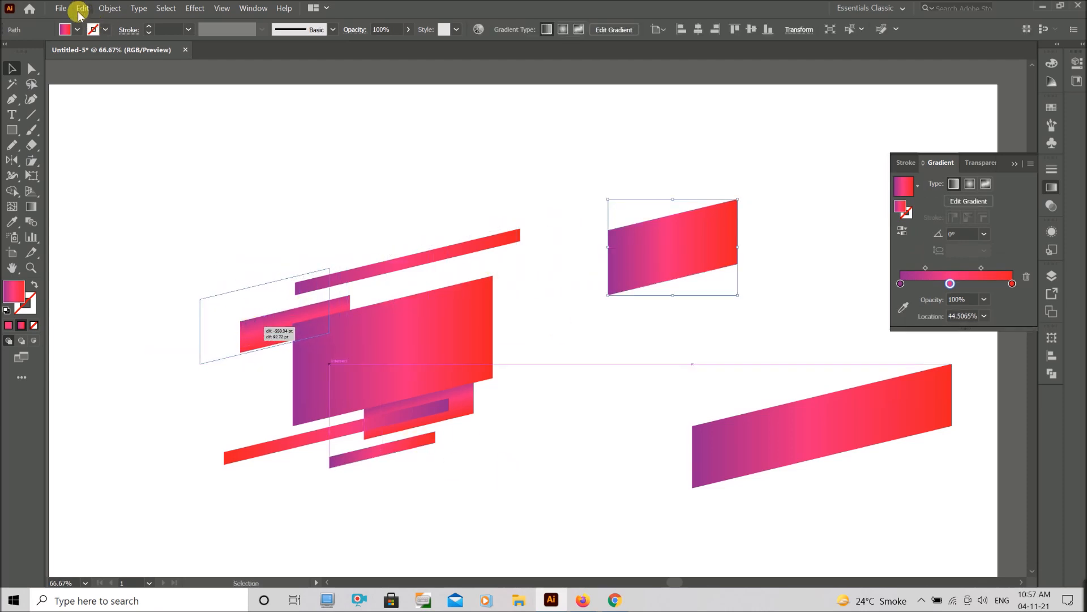
pyautogui.click(77, 30)
pyautogui.click(10, 110)
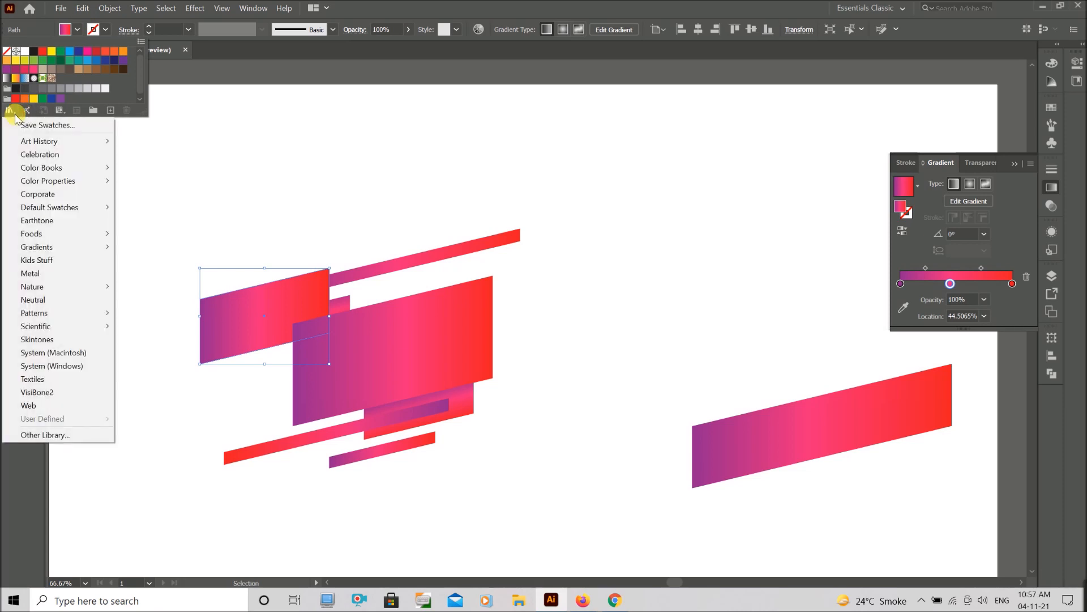
pyautogui.moveTo(76, 320)
pyautogui.moveTo(133, 312)
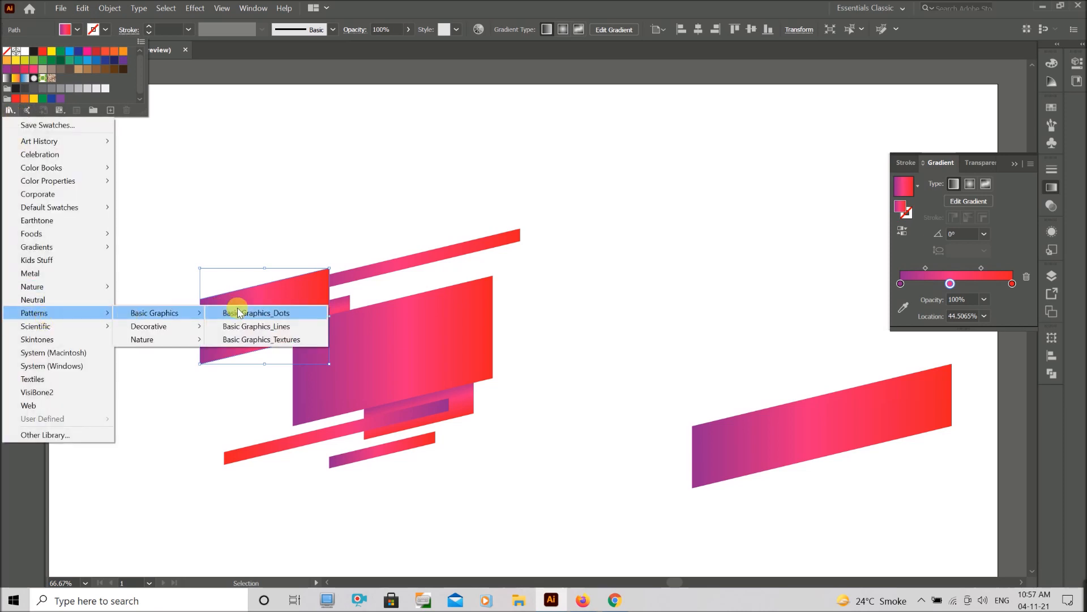
pyautogui.click(272, 319)
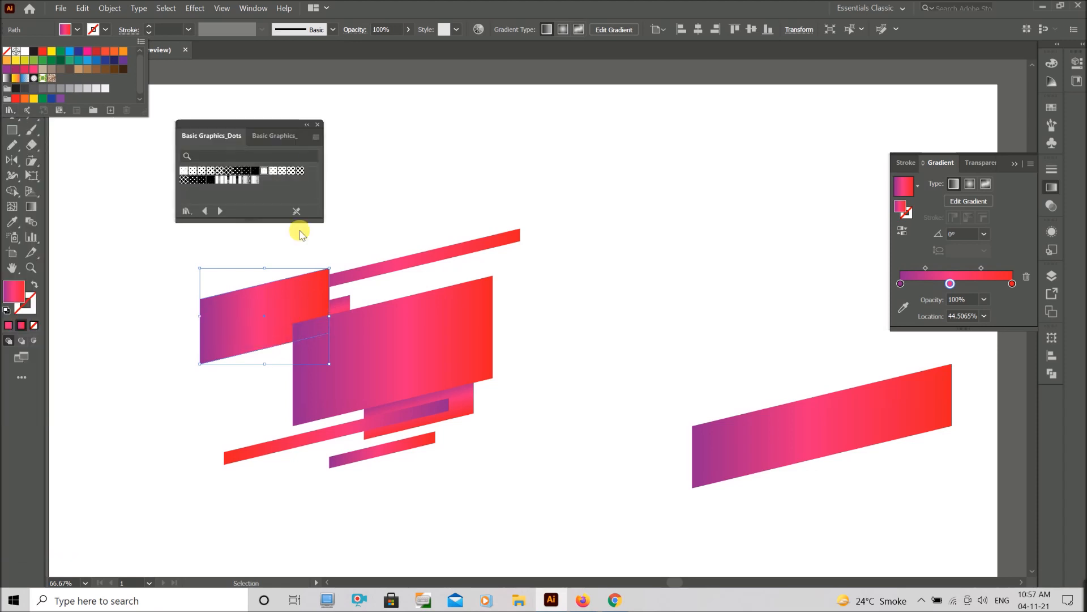
pyautogui.click(265, 171)
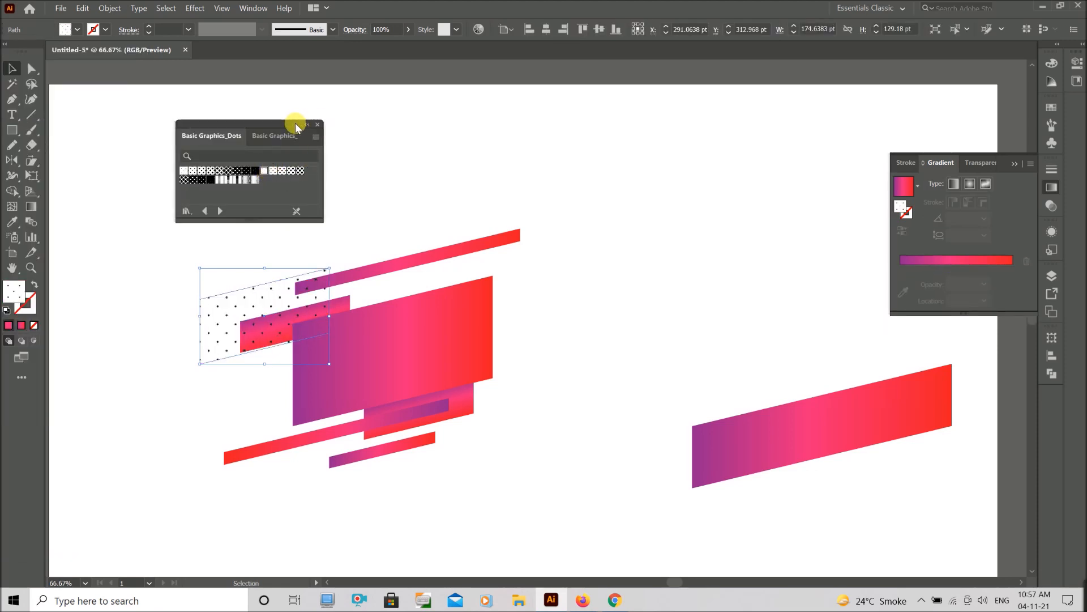
pyautogui.click(319, 125)
# Shift the dotted parallelogram slightly right over the small gradient shape and duplicate it at the large parallelogram's lower-right corner
pyautogui.moveTo(253, 311); pyautogui.dragTo(282, 307)
pyautogui.click(222, 246)
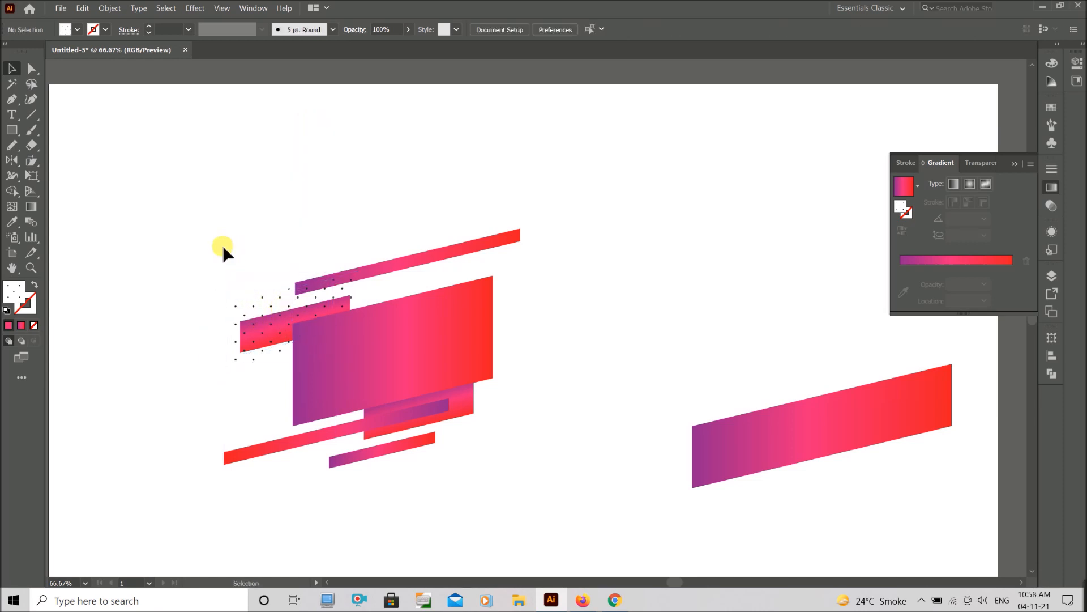
pyautogui.click(255, 337)
pyautogui.moveTo(254, 360); pyautogui.dragTo(426, 446)
# Shrink the upper-left dotted parallelogram to about 120 × 89 pt and adjust the placement of both dotted shapes
pyautogui.click(266, 308)
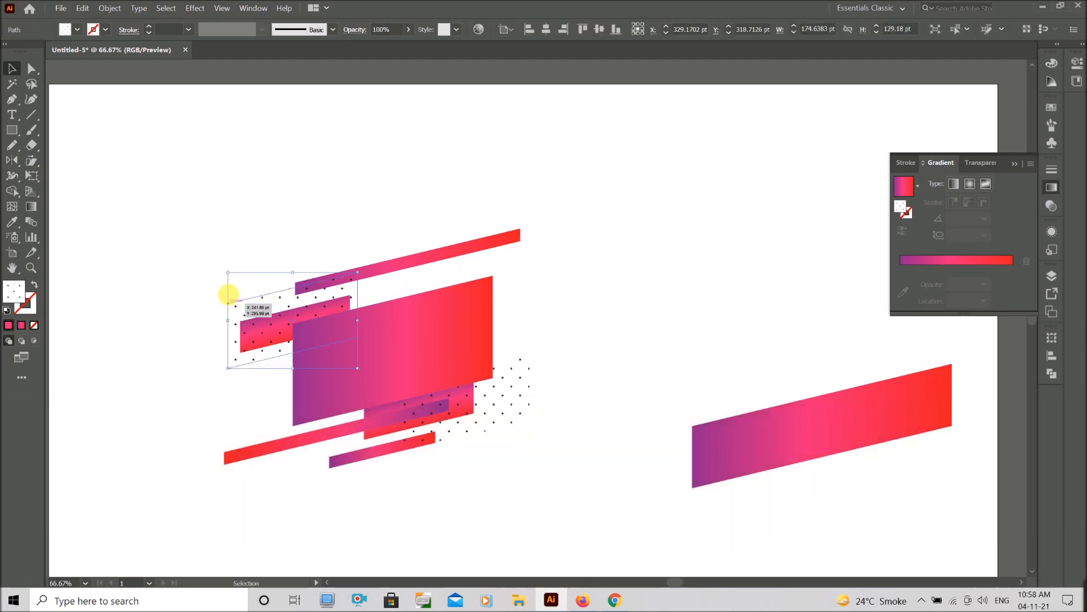
pyautogui.moveTo(229, 272); pyautogui.dragTo(269, 282)
pyautogui.moveTo(269, 351); pyautogui.dragTo(260, 342)
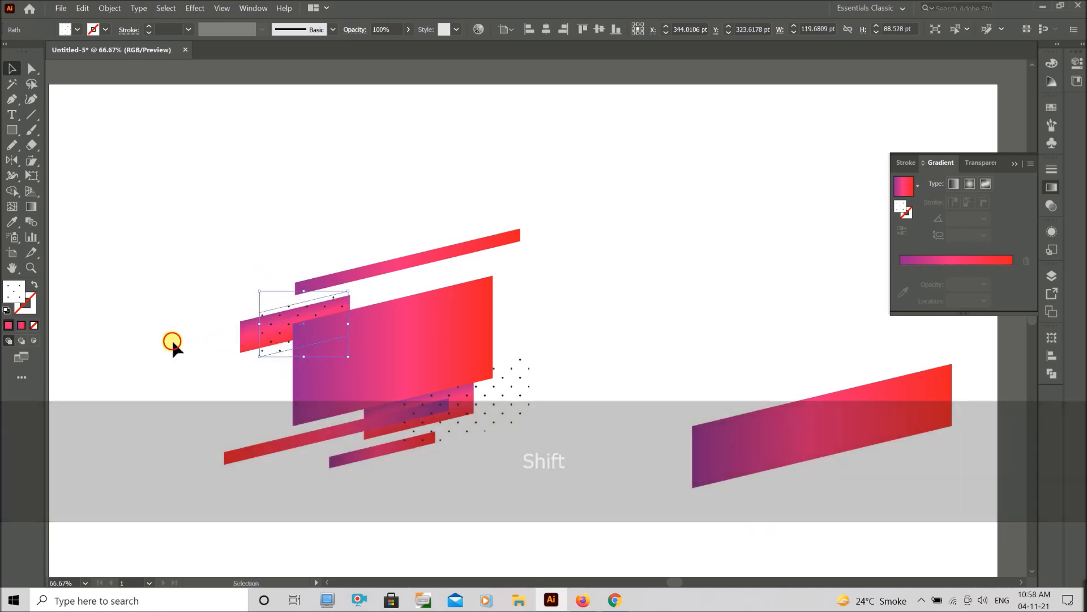
pyautogui.click(181, 339)
pyautogui.moveTo(488, 409); pyautogui.dragTo(488, 413)
pyautogui.click(544, 481)
# Fill the spare parallelogram beside the artwork with a horizontal-line pattern from the Basic Graphics_Lines library
pyautogui.click(735, 477)
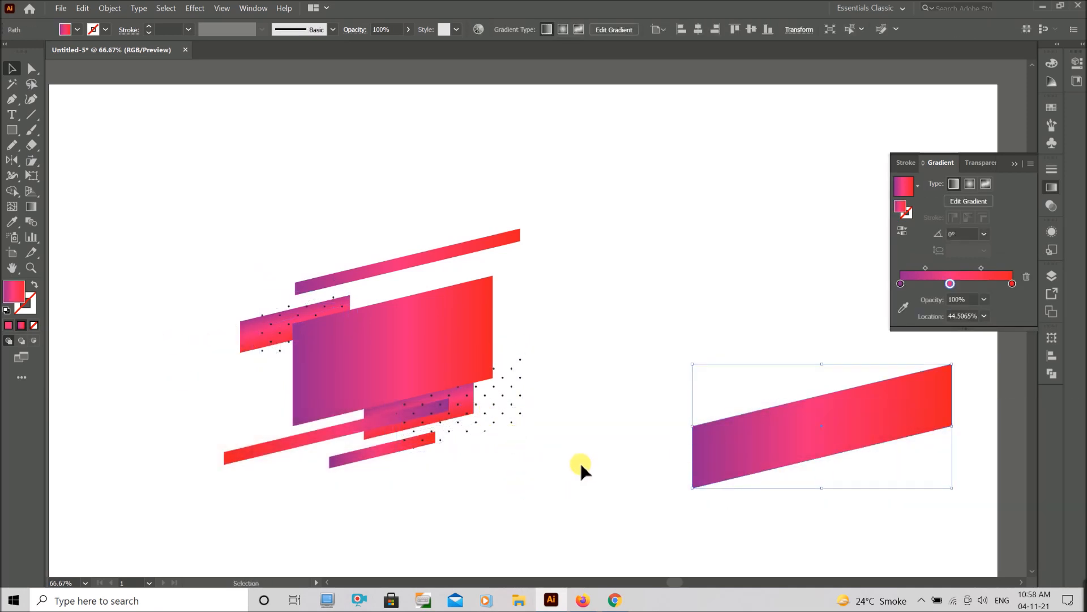
pyautogui.click(74, 25)
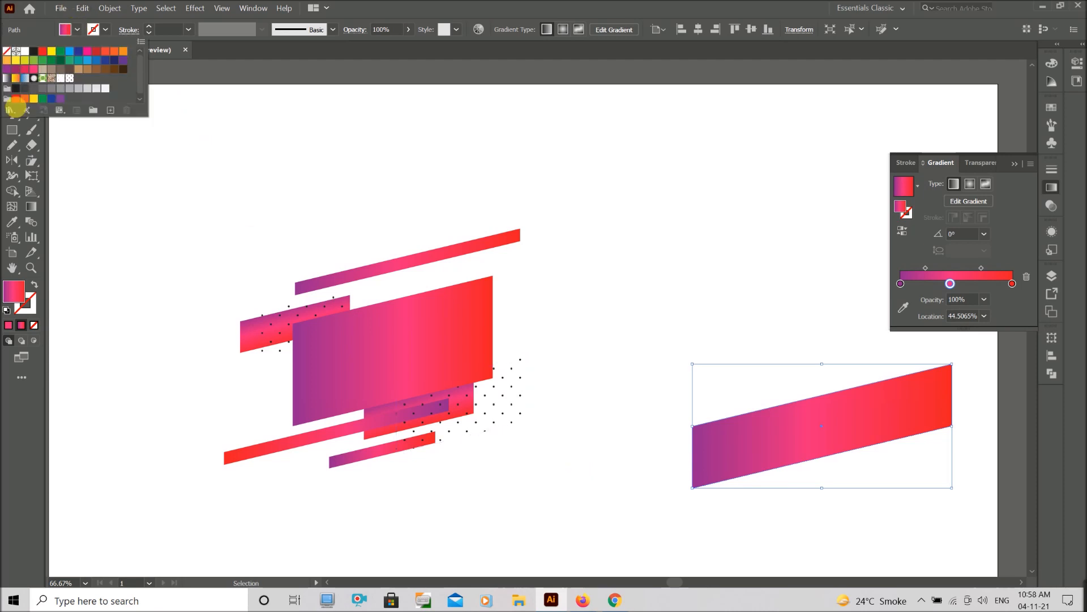
pyautogui.click(9, 110)
pyautogui.moveTo(61, 312)
pyautogui.moveTo(170, 313)
pyautogui.click(224, 326)
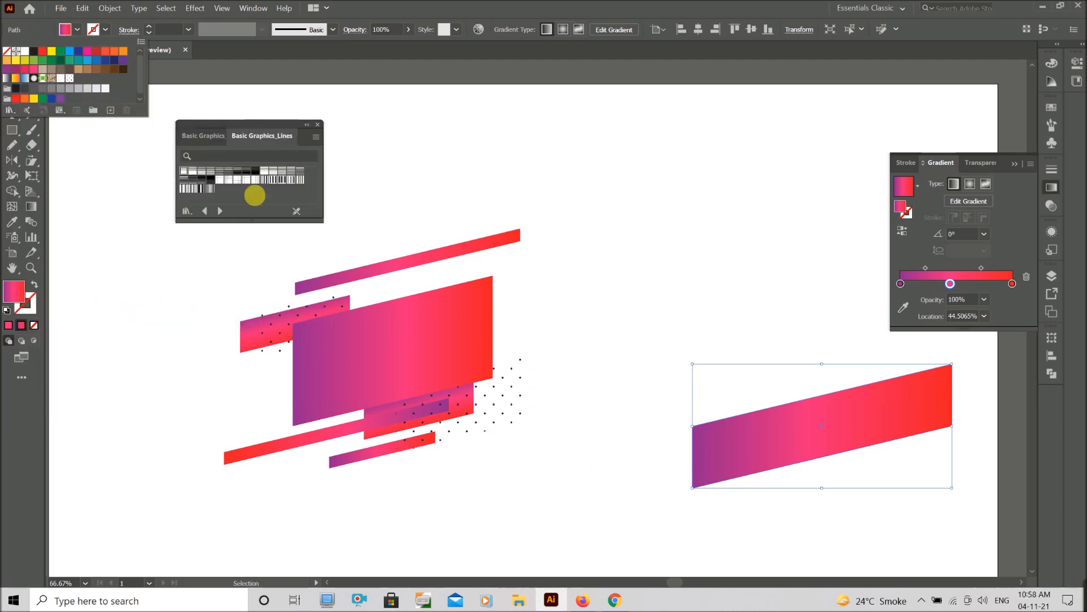
pyautogui.click(273, 177)
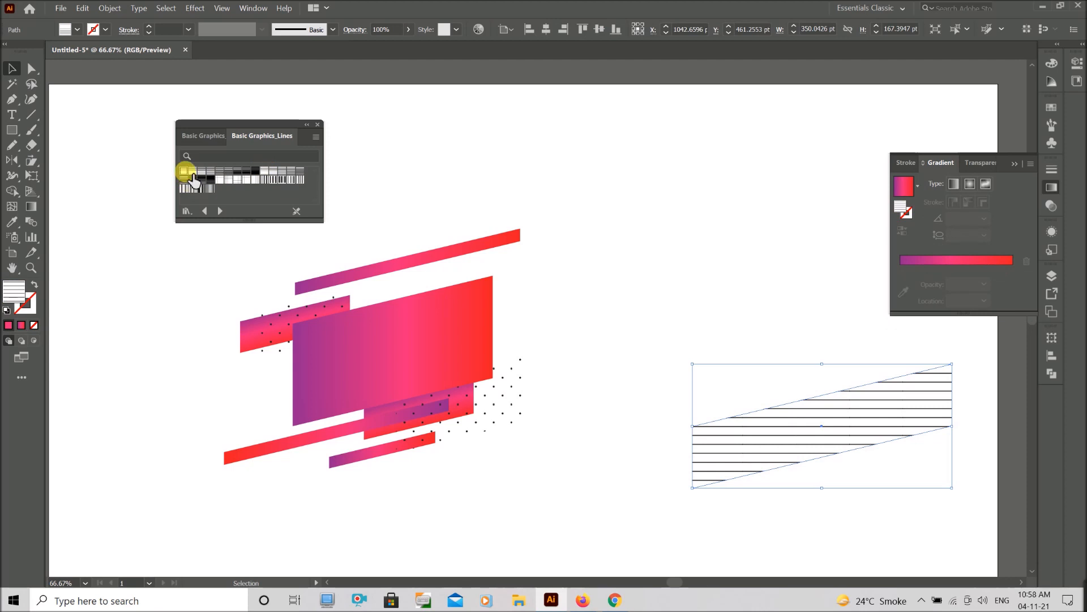
pyautogui.click(190, 174)
pyautogui.click(319, 125)
# Place the lined parallelogram behind the large gradient shape with its lines extending past both side edges
pyautogui.moveTo(751, 450); pyautogui.dragTo(324, 380)
pyautogui.click(566, 379)
pyautogui.moveTo(519, 343); pyautogui.dragTo(516, 342)
pyautogui.scroll(-1, 643, 363)
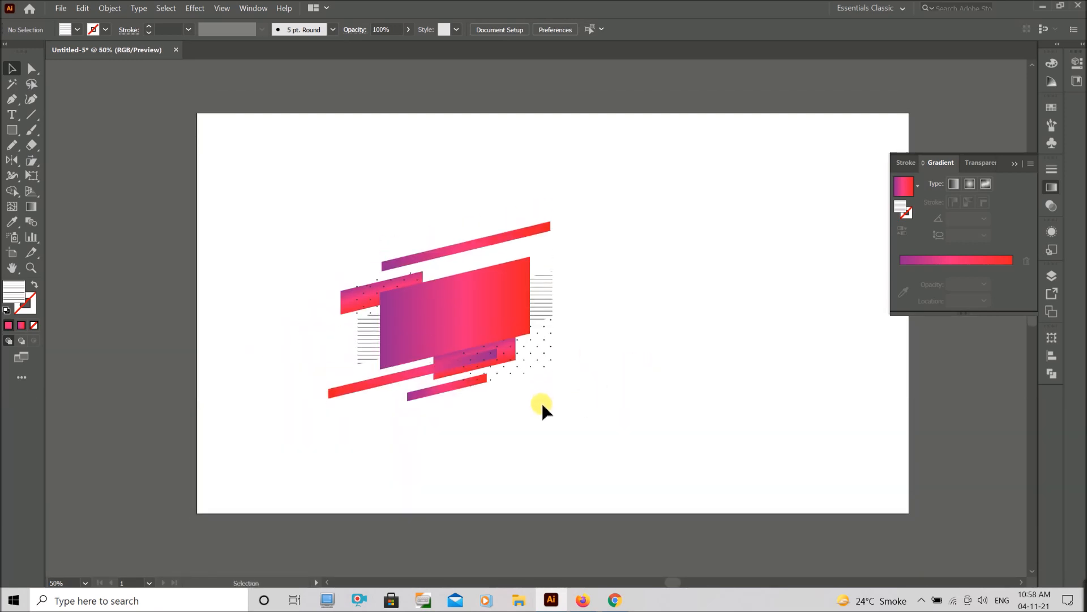
pyautogui.scroll(-2, 497, 430)
pyautogui.scroll(1, 495, 430)
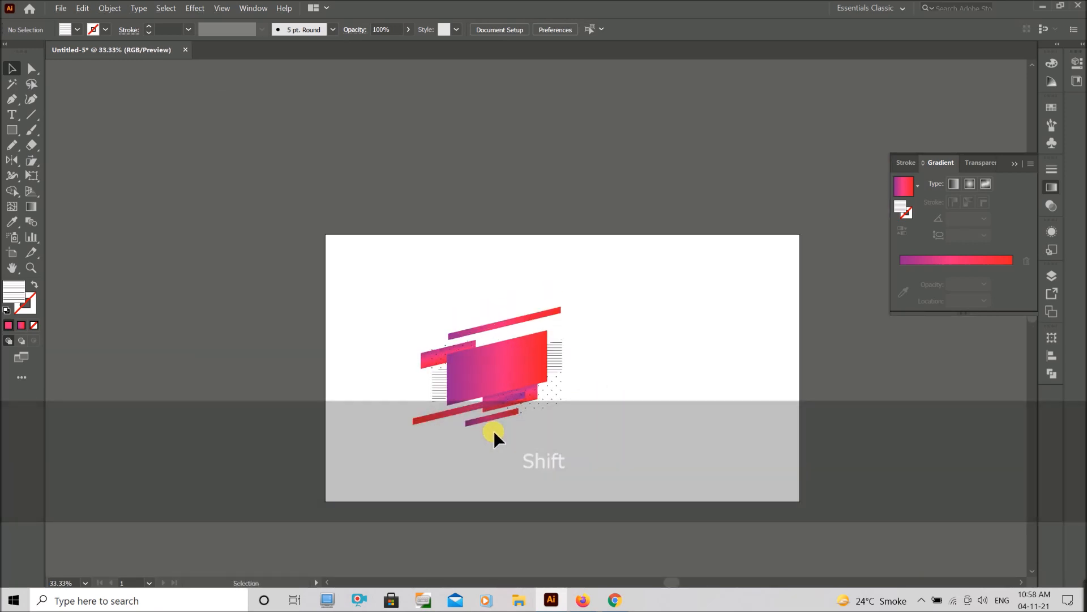
pyautogui.scroll(1, 493, 370)
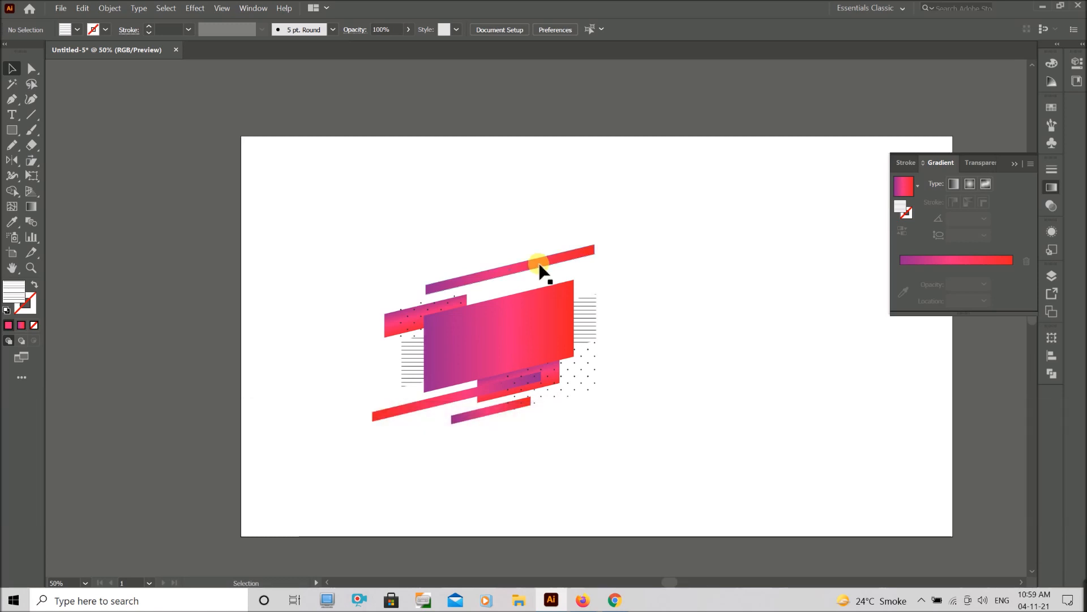
# Redraw the small upper-left parallelogram's gradient along its length, from purple at the right end to red at the left
pyautogui.click(506, 271)
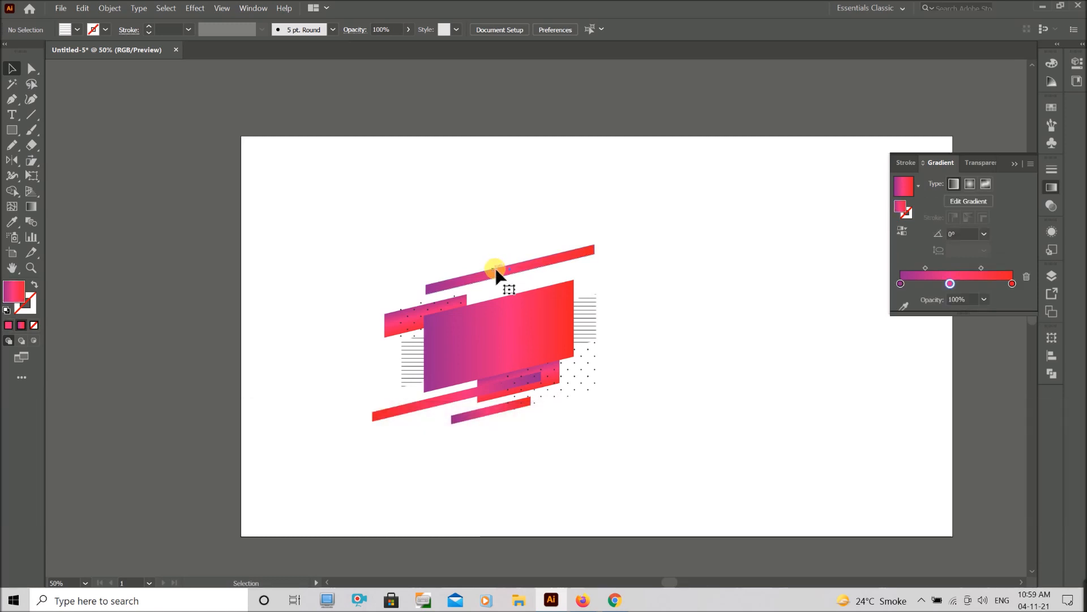
pyautogui.click(646, 306)
pyautogui.click(393, 324)
pyautogui.press('g')
pyautogui.moveTo(432, 321); pyautogui.dragTo(371, 318)
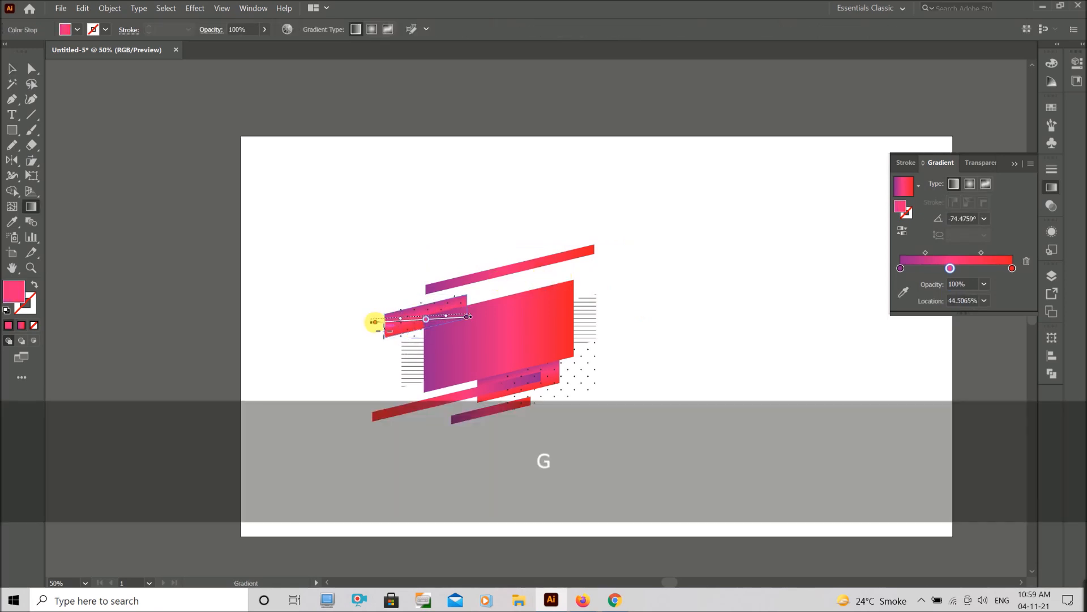
pyautogui.press('v')
# Redraw the short thin bottom bar's gradient along its slant, from purple at the left to red at the right
pyautogui.click(444, 407)
pyautogui.click(453, 419)
pyautogui.press('g')
pyautogui.moveTo(437, 426); pyautogui.dragTo(538, 395)
pyautogui.press('v')
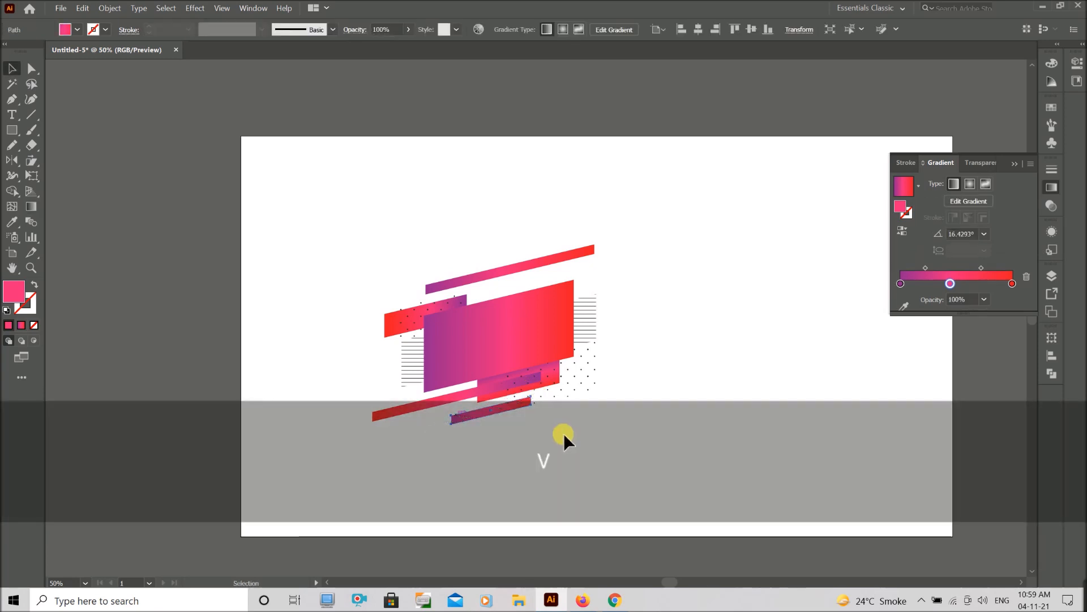
pyautogui.click(559, 436)
# Angle the large parallelogram's gradient diagonally from purple at the lower-left corner to red at the upper-right corner
pyautogui.click(508, 339)
pyautogui.press('g')
pyautogui.moveTo(425, 303)
pyautogui.mouseDown()
pyautogui.moveTo(597, 357)
pyautogui.moveTo(594, 347)
pyautogui.moveTo(418, 315)
pyautogui.moveTo(574, 351)
pyautogui.mouseUp()
pyautogui.moveTo(415, 390); pyautogui.dragTo(581, 269)
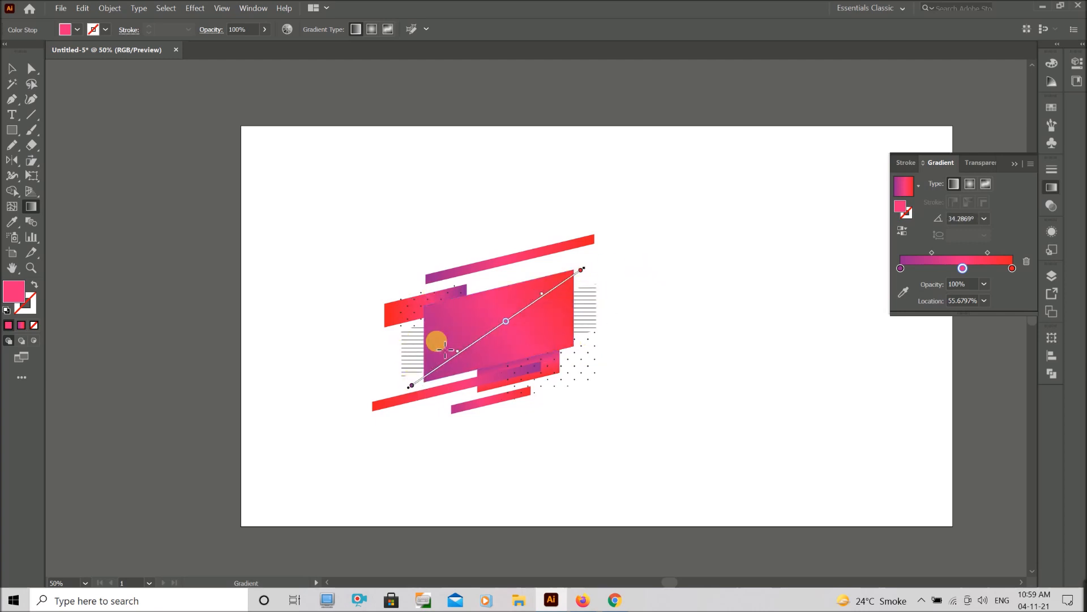
pyautogui.press('v')
# Select all the artwork shapes together and move them left on the artboard
pyautogui.scroll(-1, 647, 382)
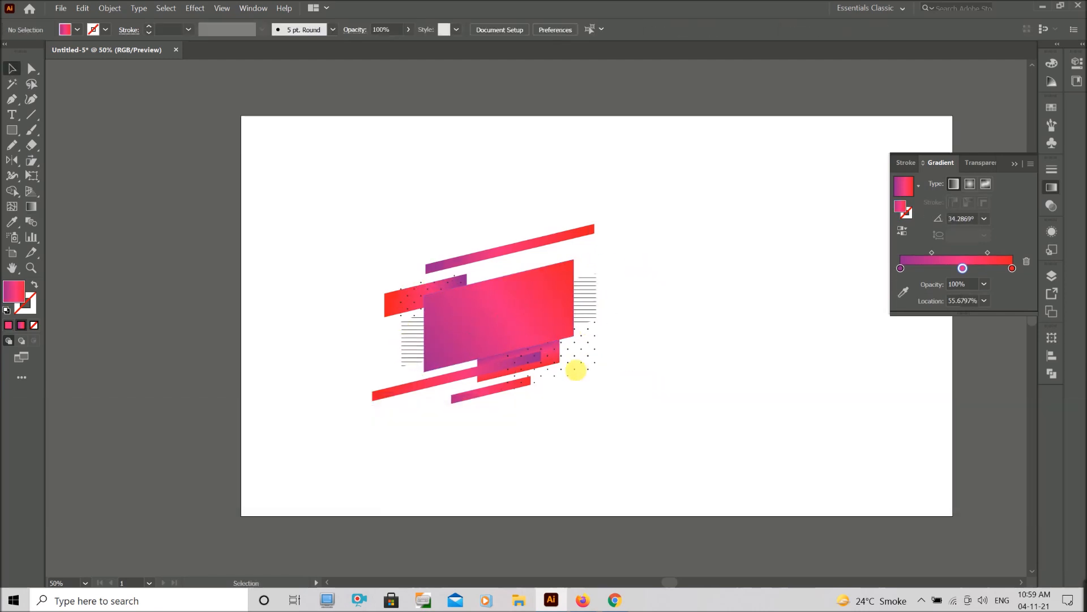
pyautogui.click(577, 371)
pyautogui.hotkey('ctrl', 'z')
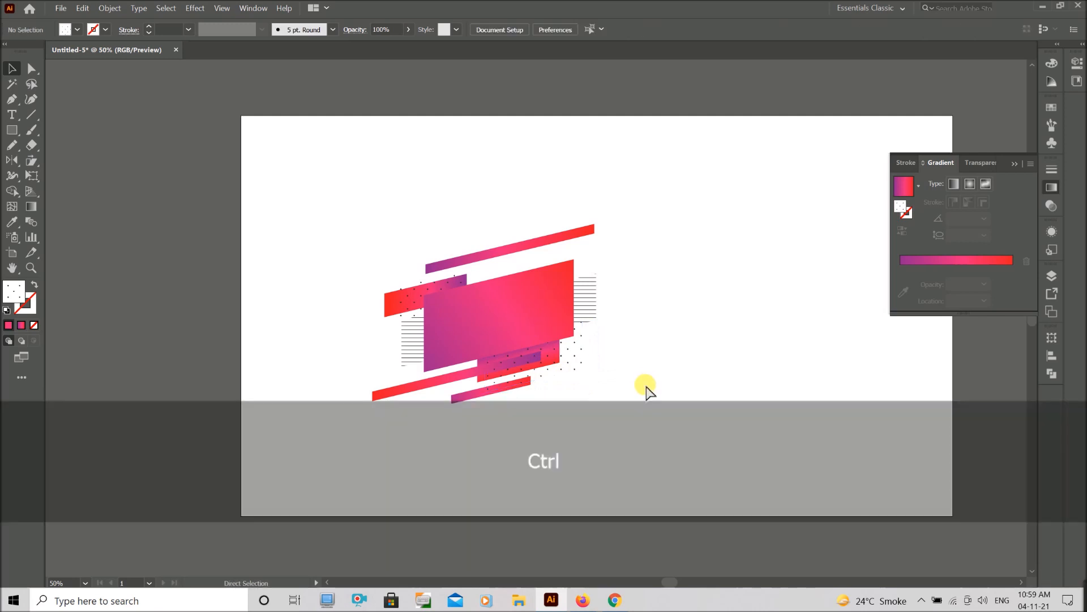
pyautogui.scroll(1, 645, 383)
pyautogui.moveTo(641, 233); pyautogui.dragTo(383, 431)
pyautogui.moveTo(489, 346); pyautogui.dragTo(449, 346)
pyautogui.click(570, 416)
# Select the whole composition and shear it slightly so that its slanted edges become a little flatter
pyautogui.moveTo(337, 447); pyautogui.dragTo(597, 217)
pyautogui.click(62, 181)
pyautogui.scroll(1, 339, 411)
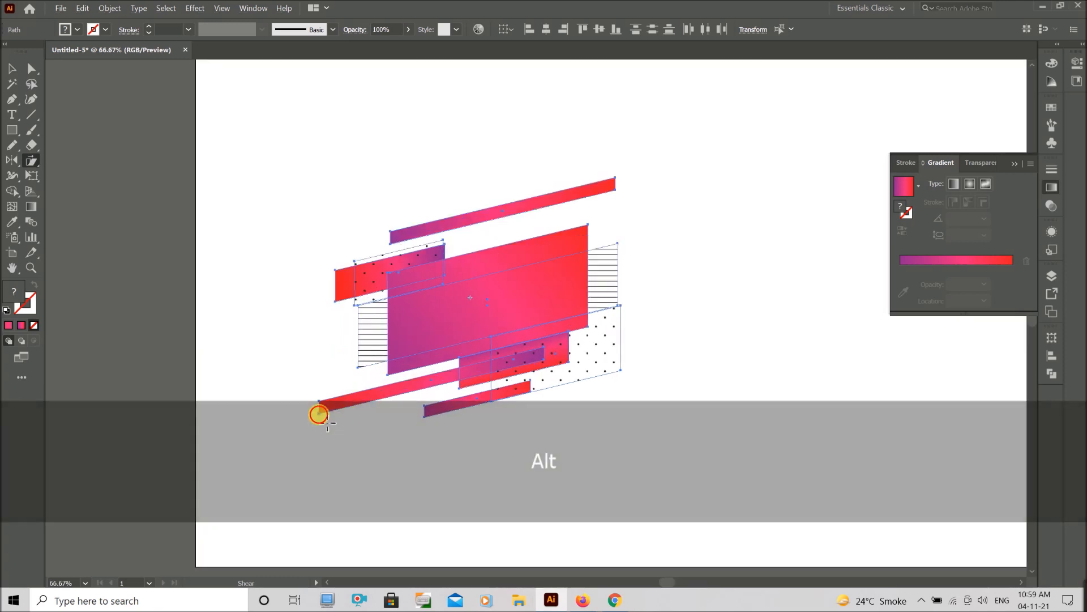
pyautogui.moveTo(318, 409); pyautogui.dragTo(318, 408)
pyautogui.press('v')
pyautogui.click(388, 444)
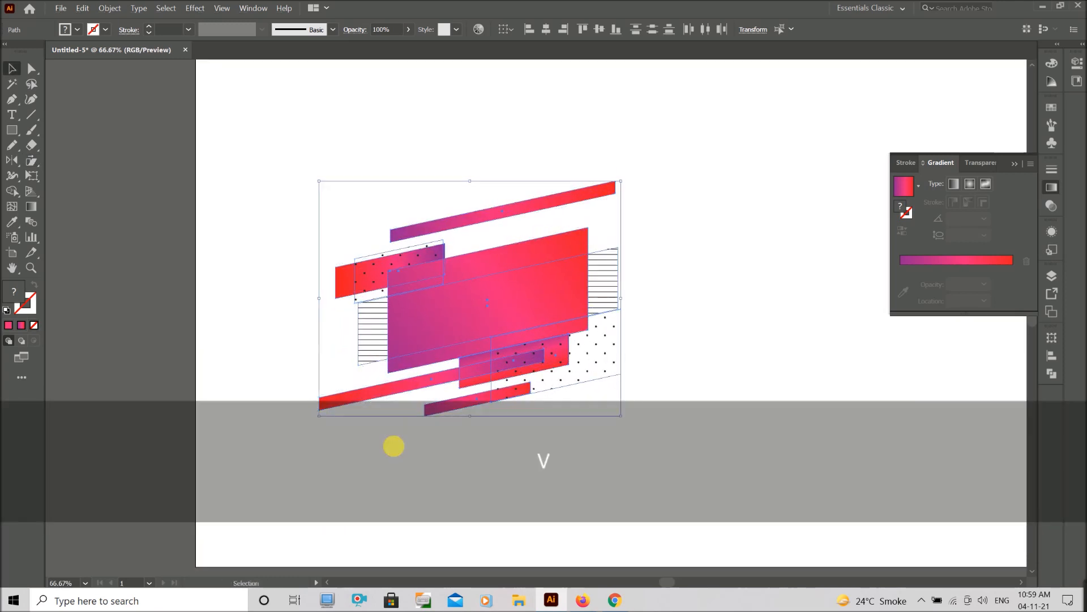
# Extend the large parallelogram's lower edge downward by its bottom anchors and keep the dotted shape aside on the blank area
pyautogui.click(444, 337)
pyautogui.press('a')
pyautogui.click(388, 372)
pyautogui.moveTo(588, 330); pyautogui.dragTo(686, 426)
pyautogui.press('v')
# Move the two thin lower bars and the small parallelogram down to the large shape's extended bottom edge
pyautogui.click(583, 429)
pyautogui.scroll(-2, 581, 429)
pyautogui.moveTo(476, 436); pyautogui.dragTo(536, 425)
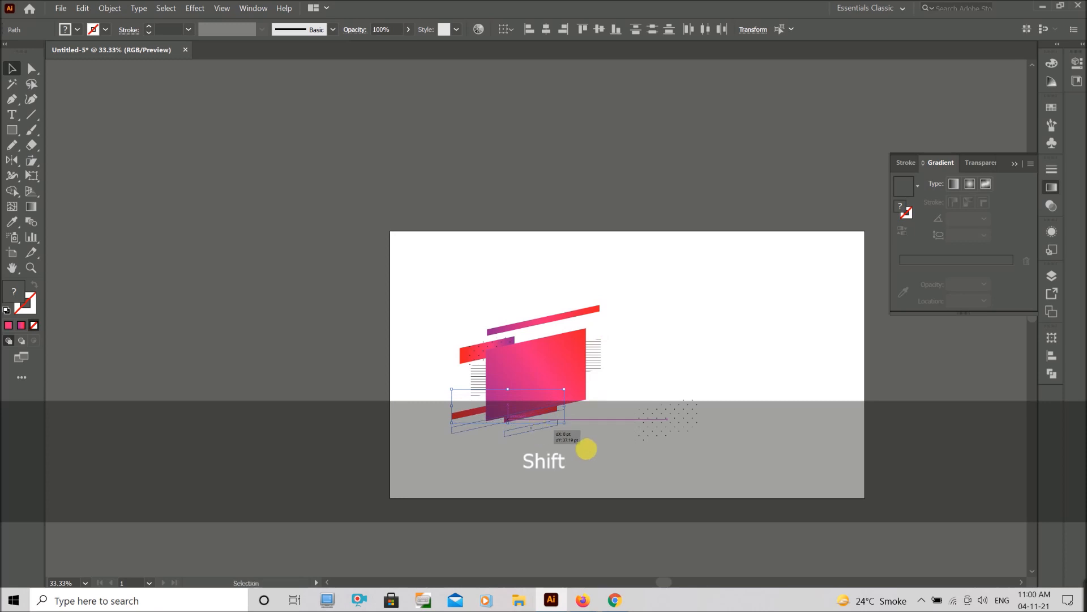
pyautogui.click(572, 444)
pyautogui.moveTo(469, 403); pyautogui.dragTo(583, 451)
pyautogui.keyDown('shift'); pyautogui.click(578, 391); pyautogui.keyUp('shift')
pyautogui.keyDown('shift'); pyautogui.click(591, 369); pyautogui.keyUp('shift')
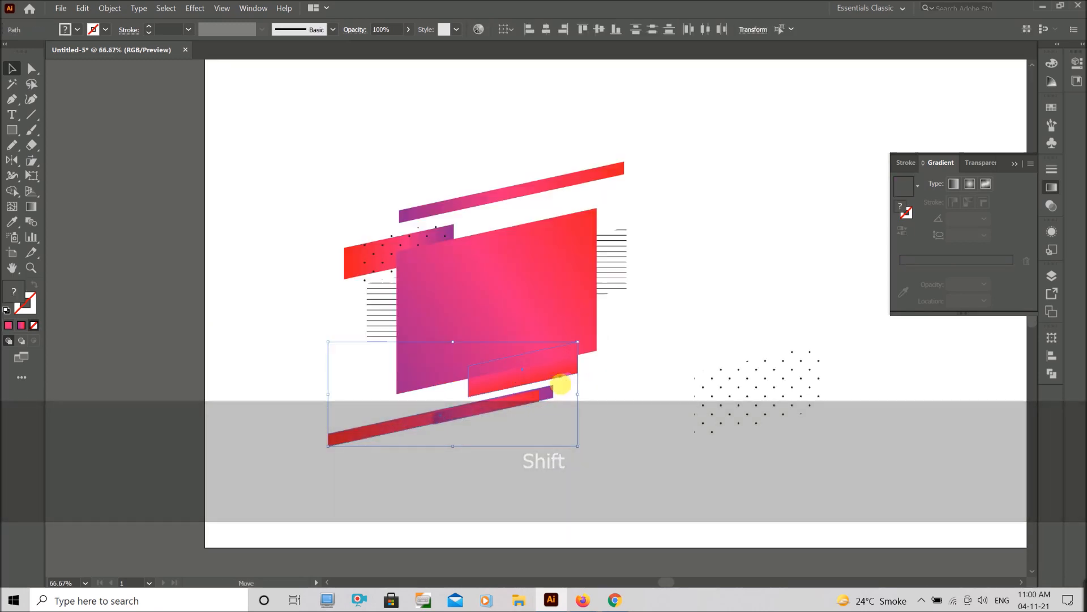
pyautogui.moveTo(561, 383)
pyautogui.mouseDown()
pyautogui.moveTo(563, 397)
pyautogui.moveTo(556, 378)
pyautogui.mouseUp()
# Adjust the spacing of the lower shapes, moving the long thin bar up to overlap the small parallelogram
pyautogui.click(600, 419)
pyautogui.click(620, 417)
pyautogui.moveTo(529, 390); pyautogui.dragTo(501, 385)
pyautogui.click(580, 444)
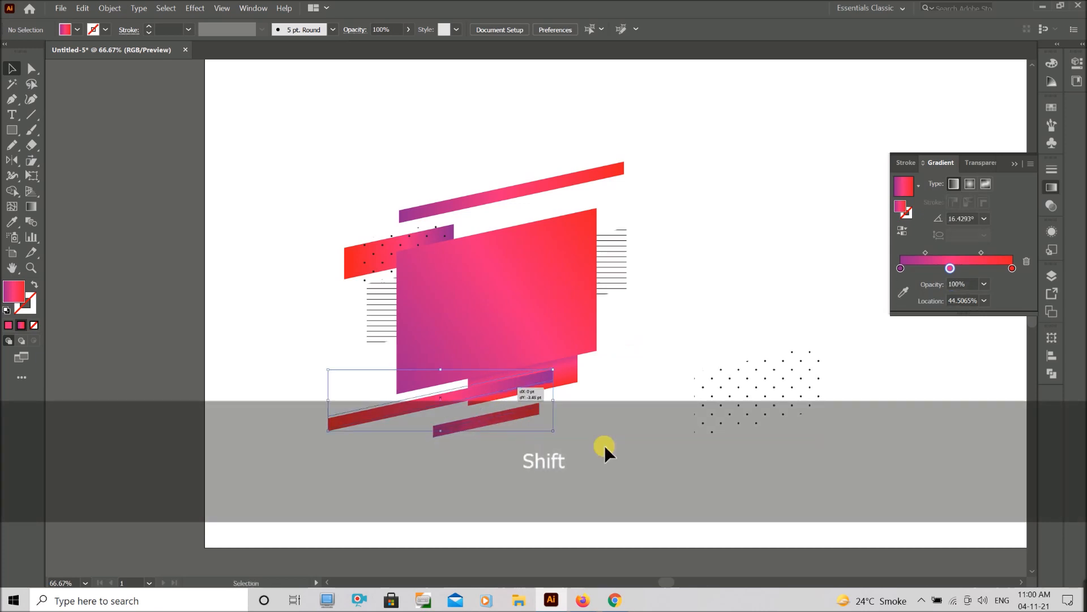
# Redraw the small lower parallelogram's gradient at an angle with red towards its lower left and purple towards its right end
pyautogui.click(575, 381)
pyautogui.scroll(2, 575, 385)
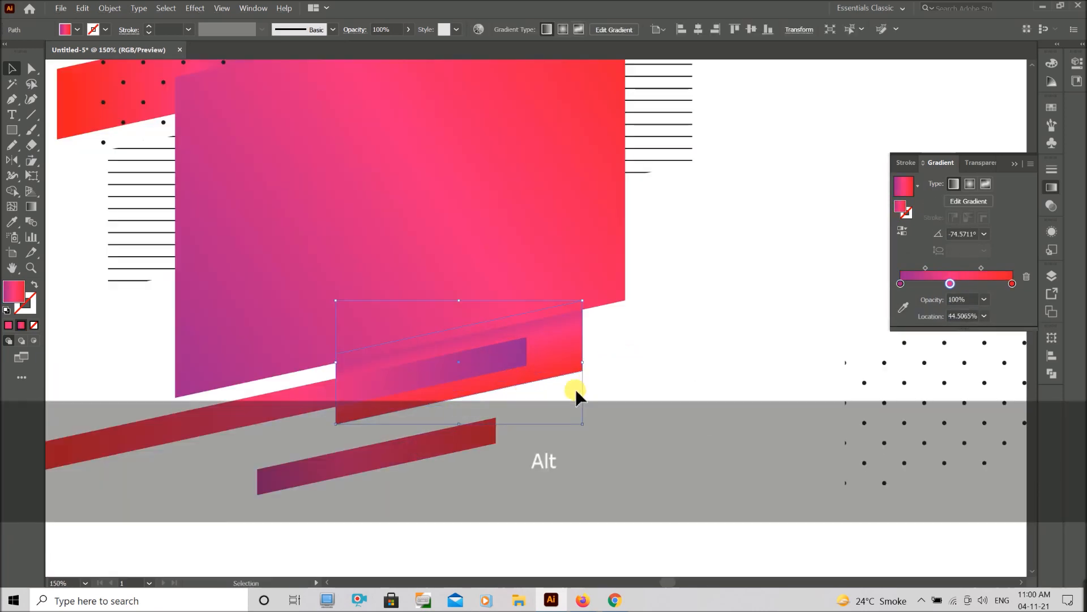
pyautogui.press('g')
pyautogui.moveTo(459, 326)
pyautogui.mouseDown()
pyautogui.moveTo(455, 444)
pyautogui.moveTo(543, 485)
pyautogui.mouseUp()
pyautogui.press('v')
pyautogui.click(598, 450)
pyautogui.scroll(-2, 598, 449)
# Reverse the long lower bar's gradient so it runs from purple at the left to red at the right
pyautogui.click(528, 415)
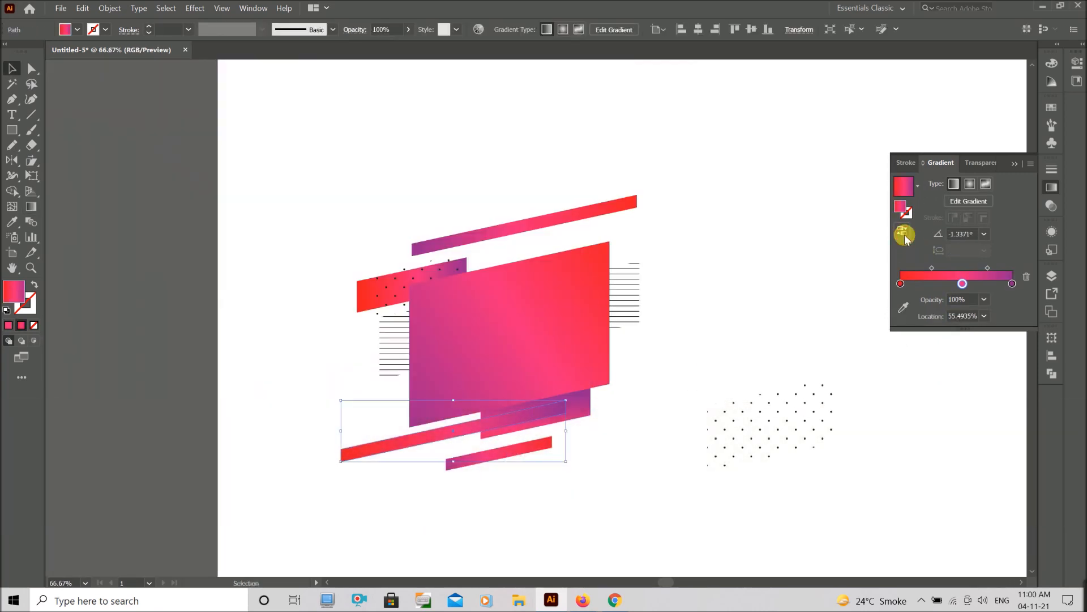
pyautogui.click(903, 231)
pyautogui.click(692, 339)
pyautogui.scroll(-2, 692, 339)
pyautogui.scroll(-3, 692, 339)
pyautogui.scroll(4, 702, 326)
pyautogui.scroll(1, 782, 375)
# Move the dotted shape back over the large parallelogram's lower-right corner and shift the lined shape slightly down
pyautogui.moveTo(724, 385); pyautogui.dragTo(573, 374)
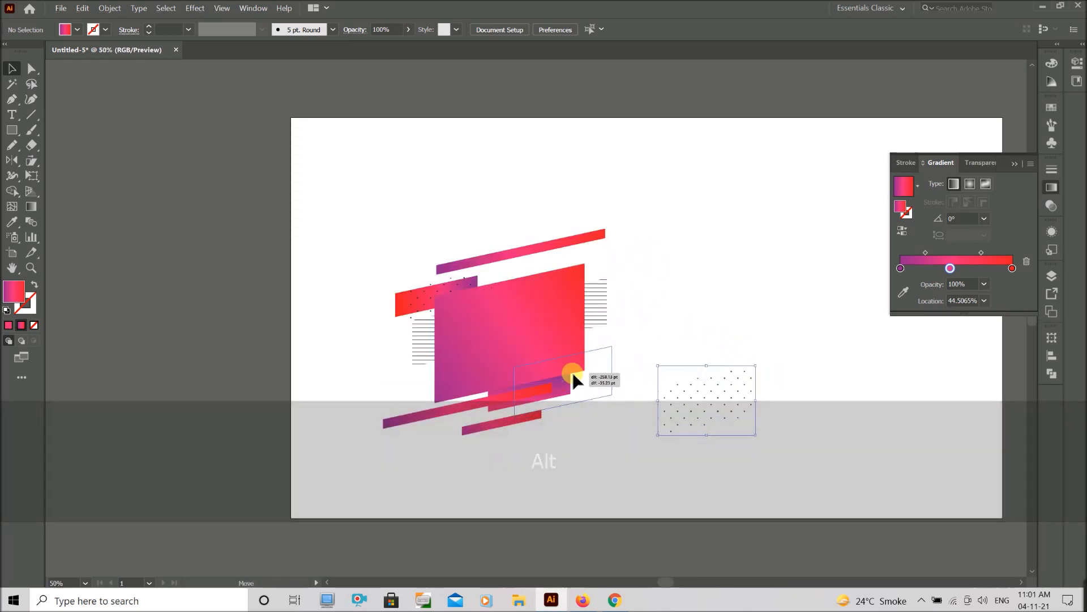
pyautogui.click(668, 434)
pyautogui.moveTo(602, 313); pyautogui.dragTo(605, 321)
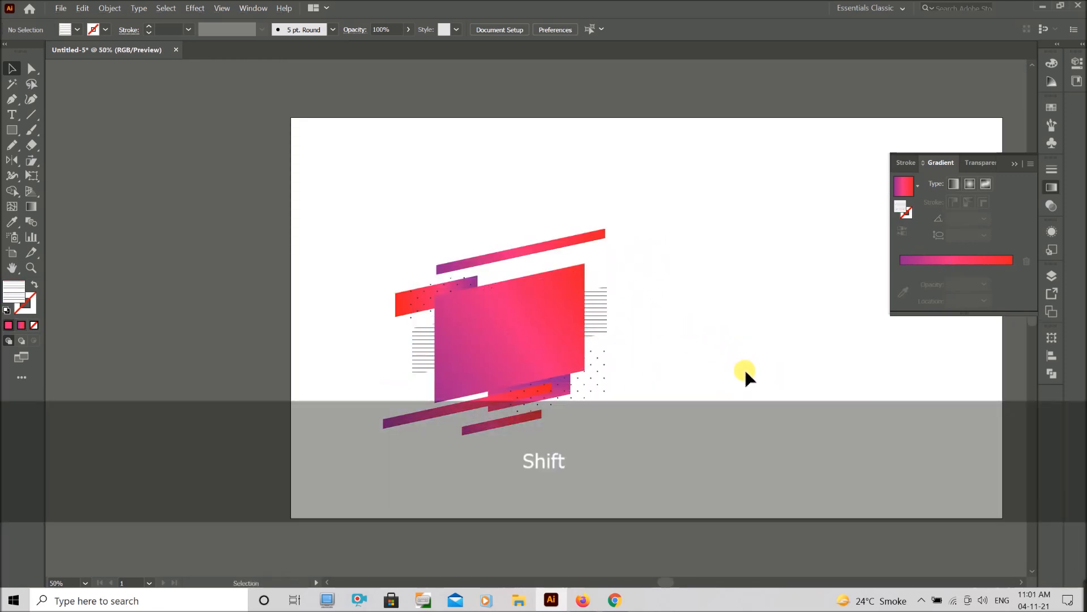
pyautogui.scroll(-3, 722, 382)
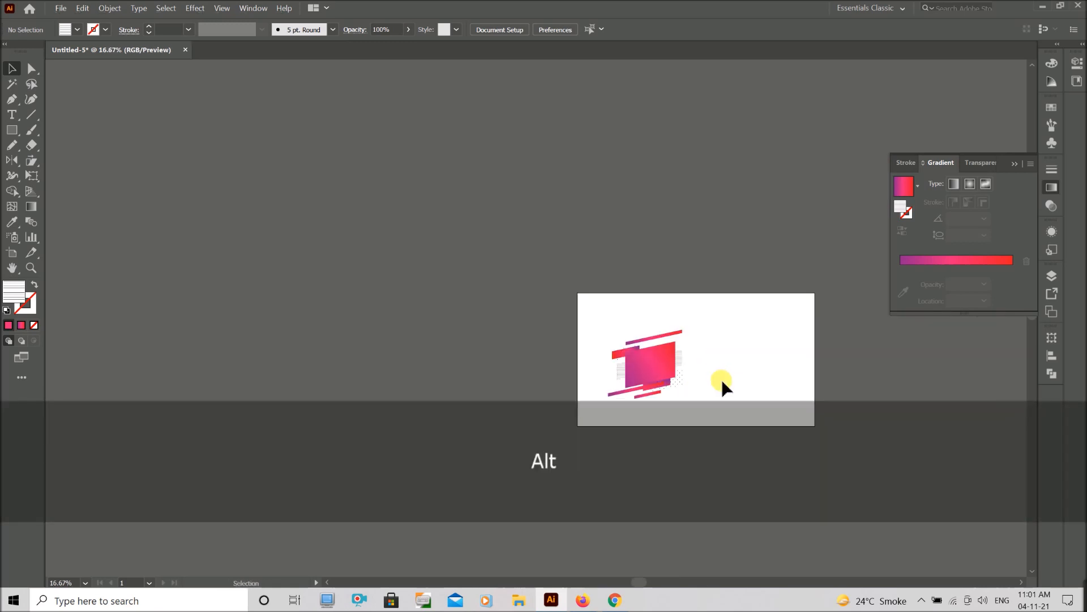
pyautogui.scroll(2, 758, 404)
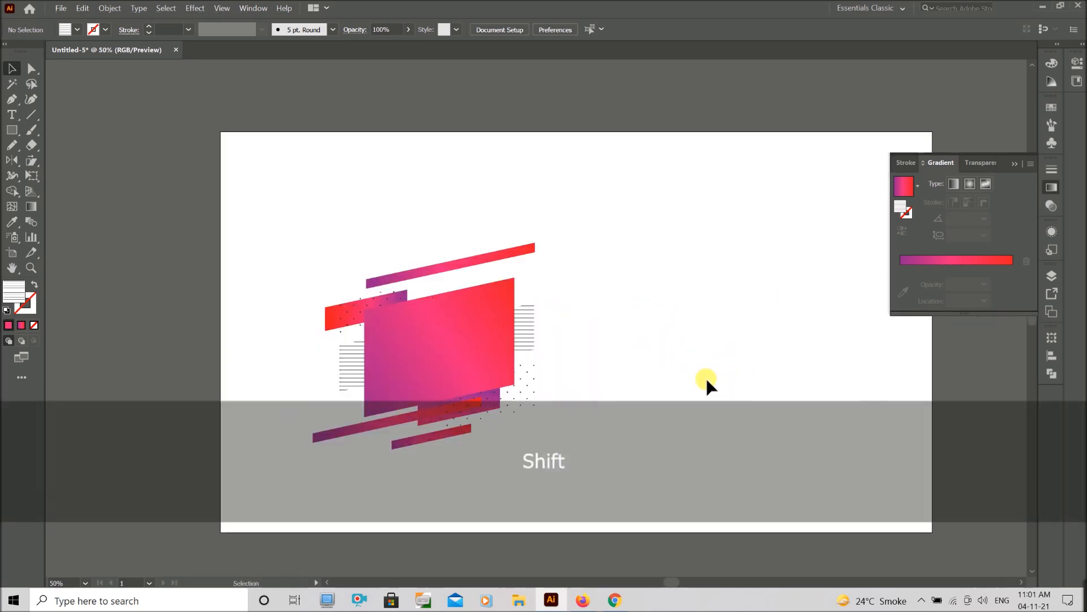
# Add the text "Consequat." beside the artwork and set its font to Gotham Bold
pyautogui.press('t')
pyautogui.click(632, 384)
pyautogui.press('capslock')
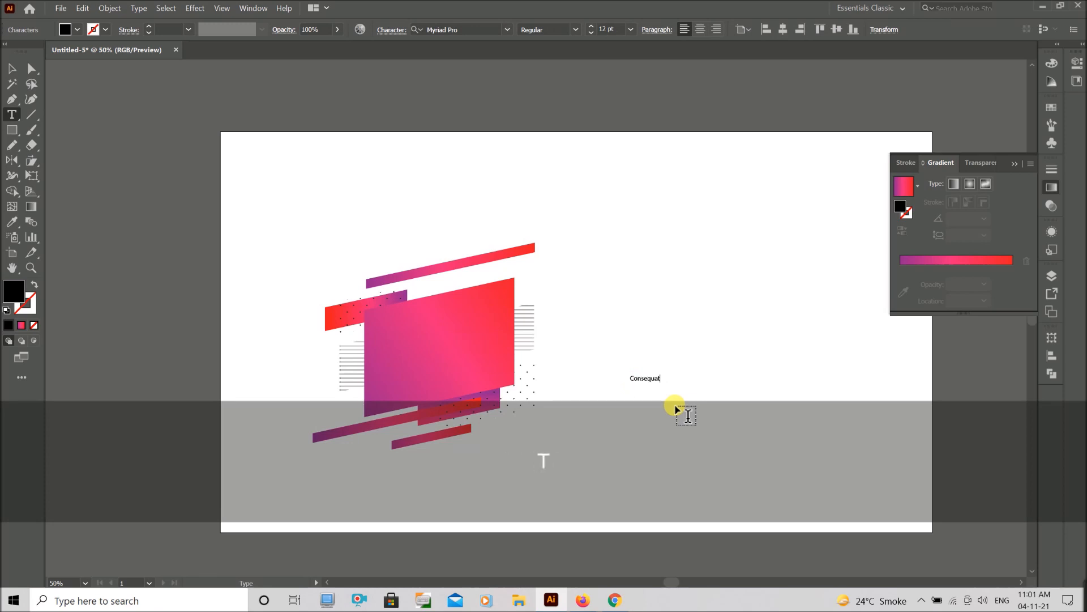
pyautogui.press('Escape')
pyautogui.click(449, 30)
pyautogui.write('gotham')
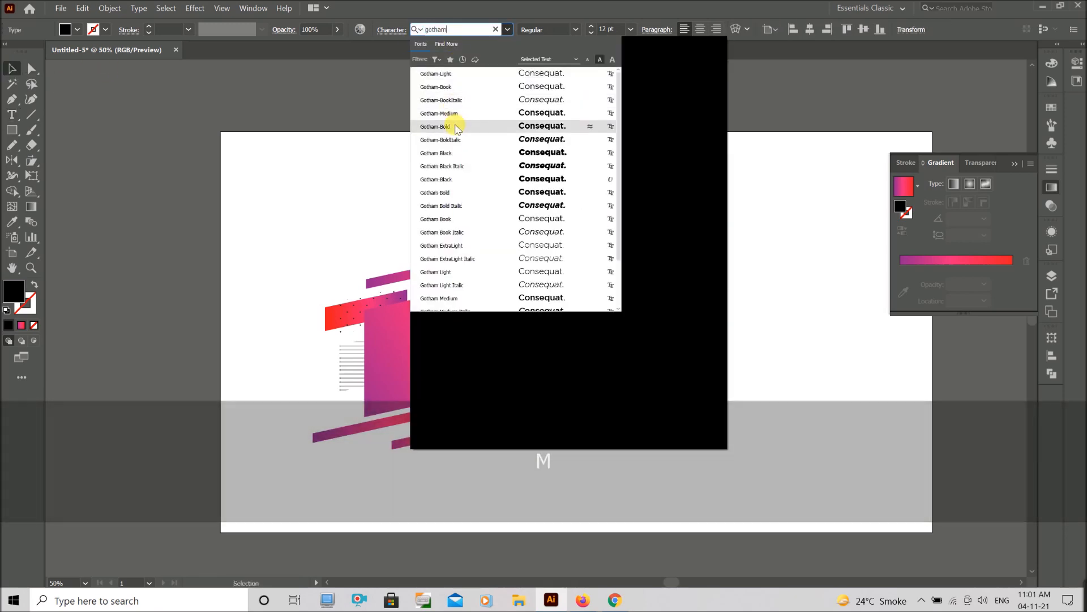
pyautogui.click(450, 126)
# Place the "Consequat." text on the large parallelogram, enlarge it to about 35.5 pt and colour it white
pyautogui.moveTo(621, 372); pyautogui.dragTo(505, 390)
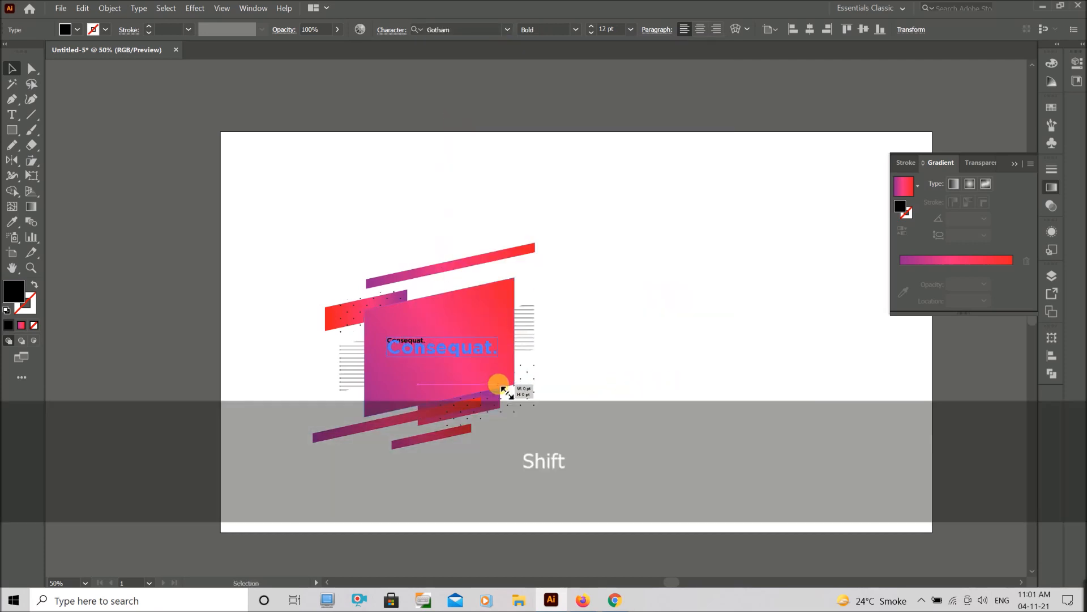
pyautogui.click(640, 397)
pyautogui.press('v')
# Duplicate the title directly below itself and change the copy's text to "lorem ipsum set"
pyautogui.click(450, 350)
pyautogui.moveTo(445, 354); pyautogui.dragTo(465, 365)
pyautogui.scroll(1, 471, 383)
pyautogui.press('t')
pyautogui.click(468, 371)
pyautogui.hotkey('ctrl', 'a')
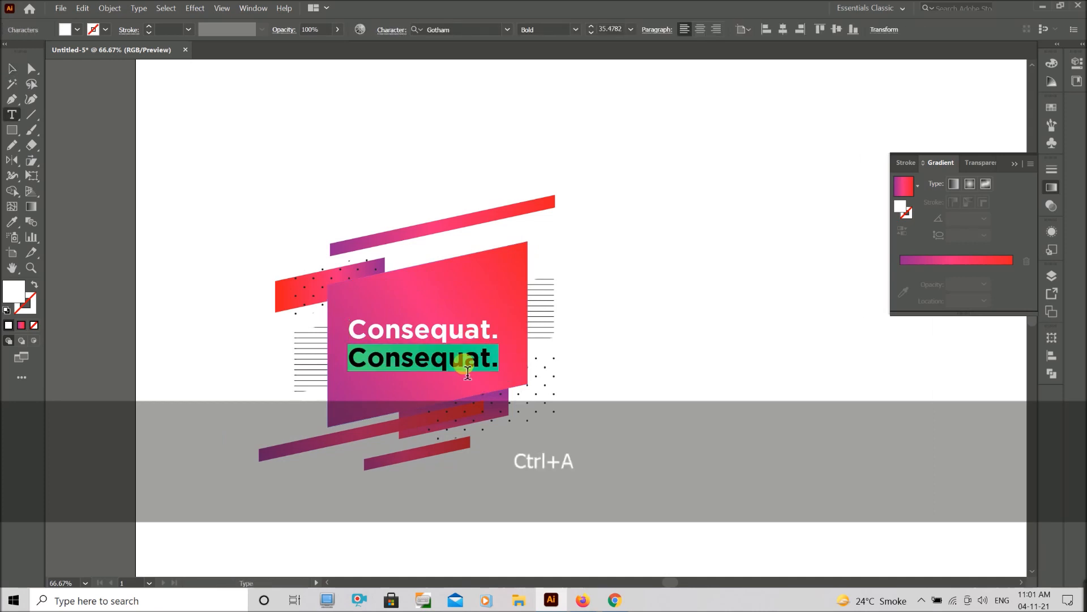
pyautogui.write('lorem i')
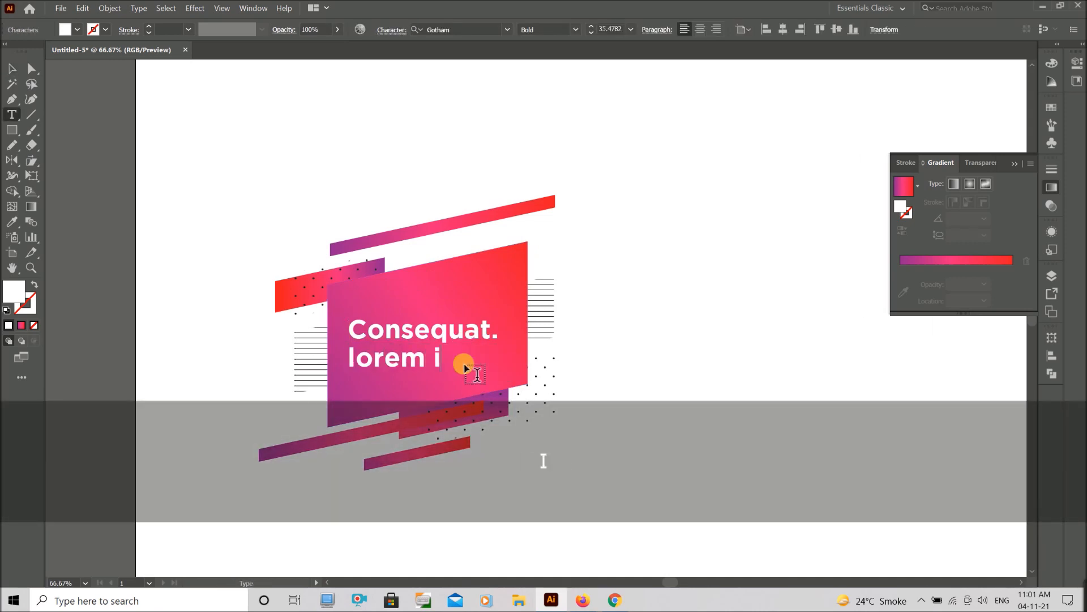
pyautogui.write('psum se')
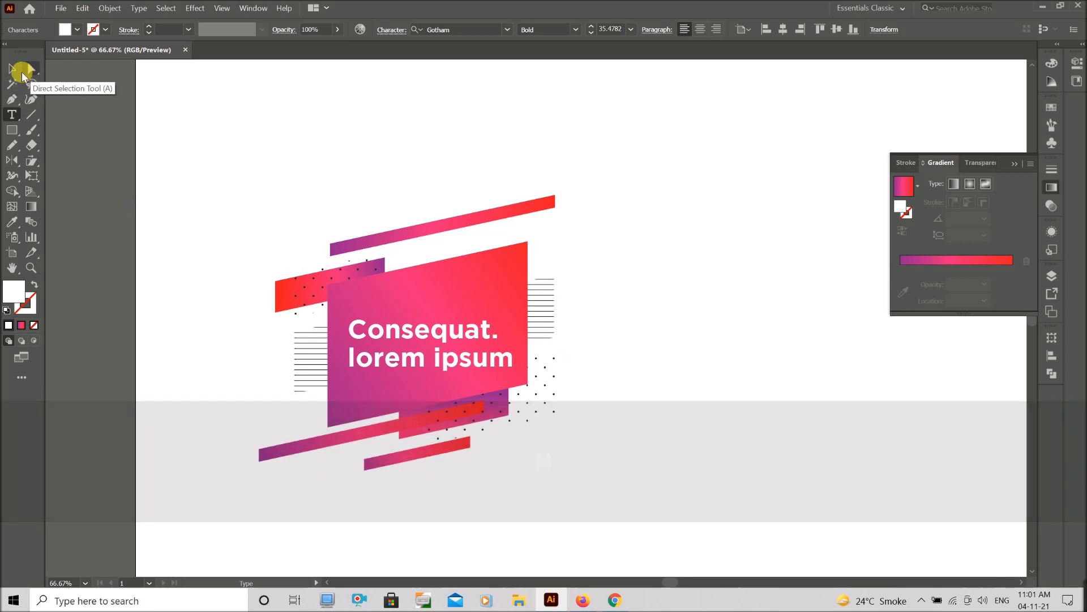
pyautogui.press('Escape')
pyautogui.click(138, 8)
pyautogui.moveTo(206, 189)
pyautogui.click(339, 187)
pyautogui.hotkey('ctrl', 'z')
# Set the "lorem ipsum set" line to Gotham Light, shrink it to about 14.7 pt and place it close under the title
pyautogui.click(576, 29)
pyautogui.click(552, 45)
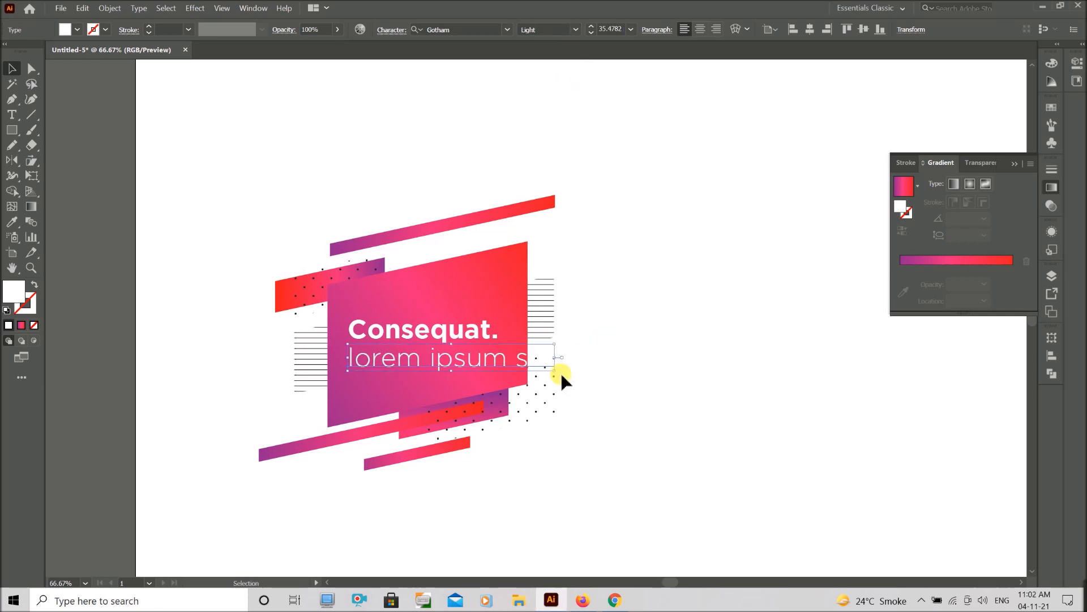
pyautogui.moveTo(559, 377); pyautogui.dragTo(439, 381)
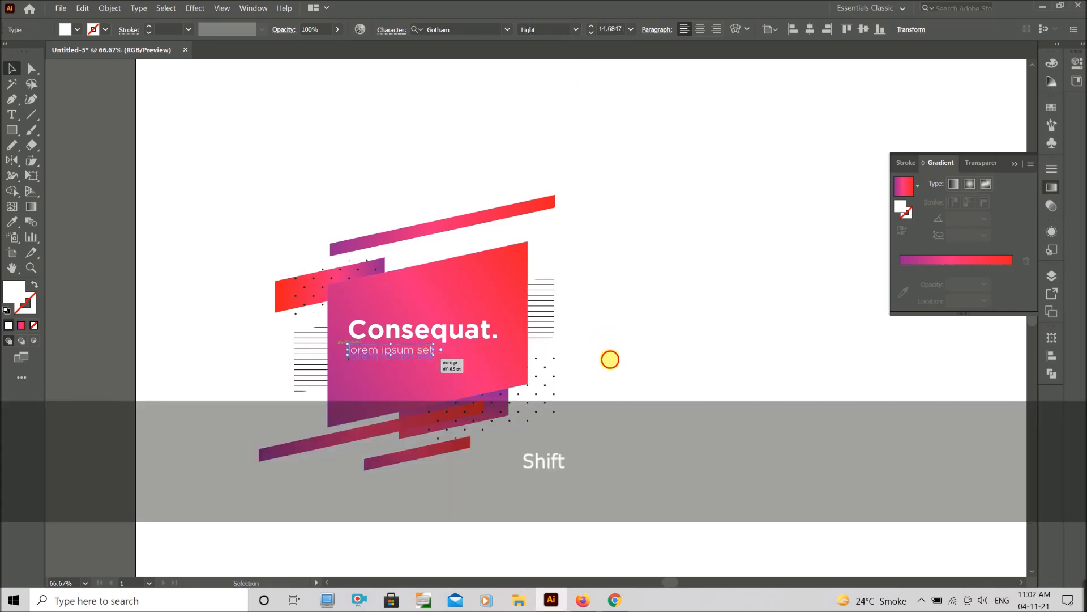
pyautogui.click(609, 359)
# Nudge the subtitle right to align with the title's left edge, then group both texts and fine-tune their position
pyautogui.scroll(-2, 603, 359)
pyautogui.scroll(1, 604, 359)
pyautogui.scroll(4, 500, 382)
pyautogui.moveTo(467, 339); pyautogui.dragTo(470, 339)
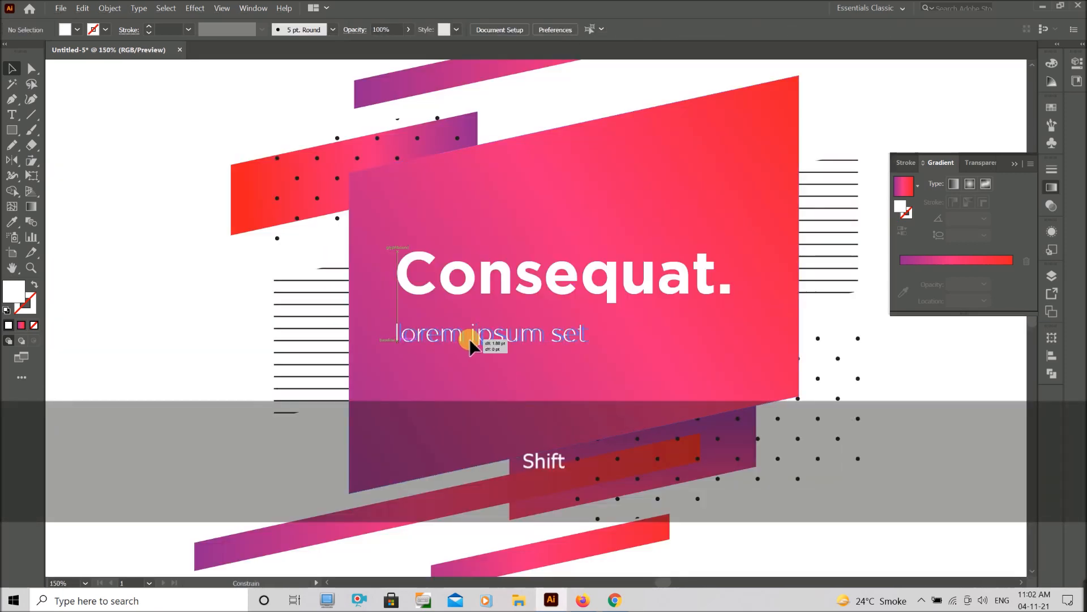
pyautogui.scroll(-2, 501, 322)
pyautogui.hotkey('ctrl', 'g')
pyautogui.moveTo(516, 321); pyautogui.dragTo(515, 317)
pyautogui.click(690, 411)
pyautogui.scroll(-2, 690, 411)
pyautogui.scroll(-2, 608, 452)
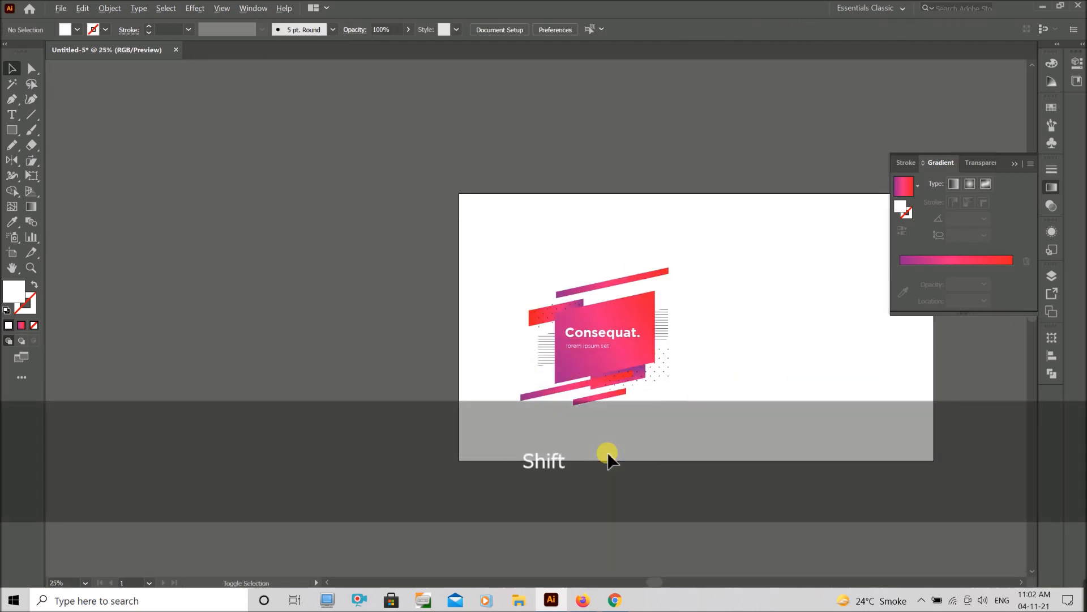
pyautogui.scroll(2, 736, 435)
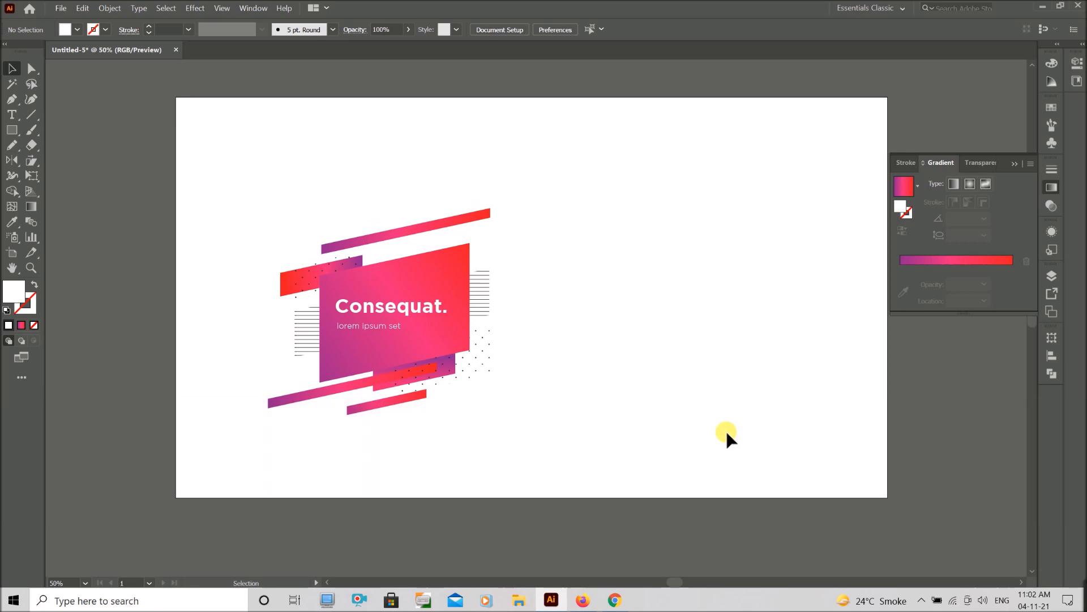
# Duplicate the large gradient parallelogram straight across to the right half of the artboard
pyautogui.click(426, 374)
pyautogui.click(424, 419)
pyautogui.moveTo(327, 367); pyautogui.dragTo(641, 368)
pyautogui.click(586, 454)
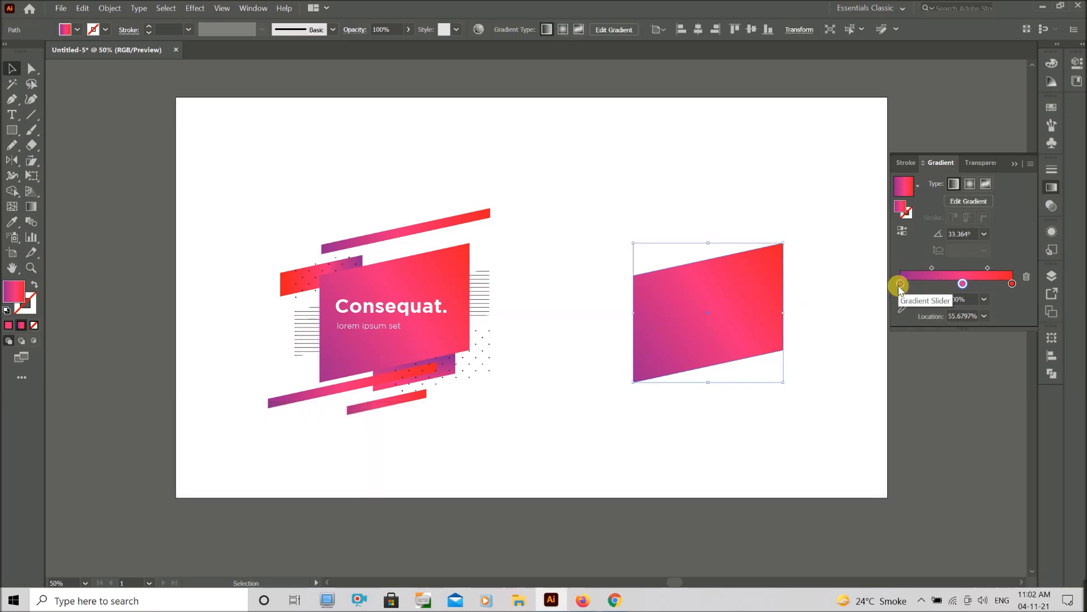
# Recolour the copied parallelogram's gradient stops to yellow, orange and red
pyautogui.doubleClick(900, 283)
pyautogui.click(893, 323)
pyautogui.doubleClick(963, 285)
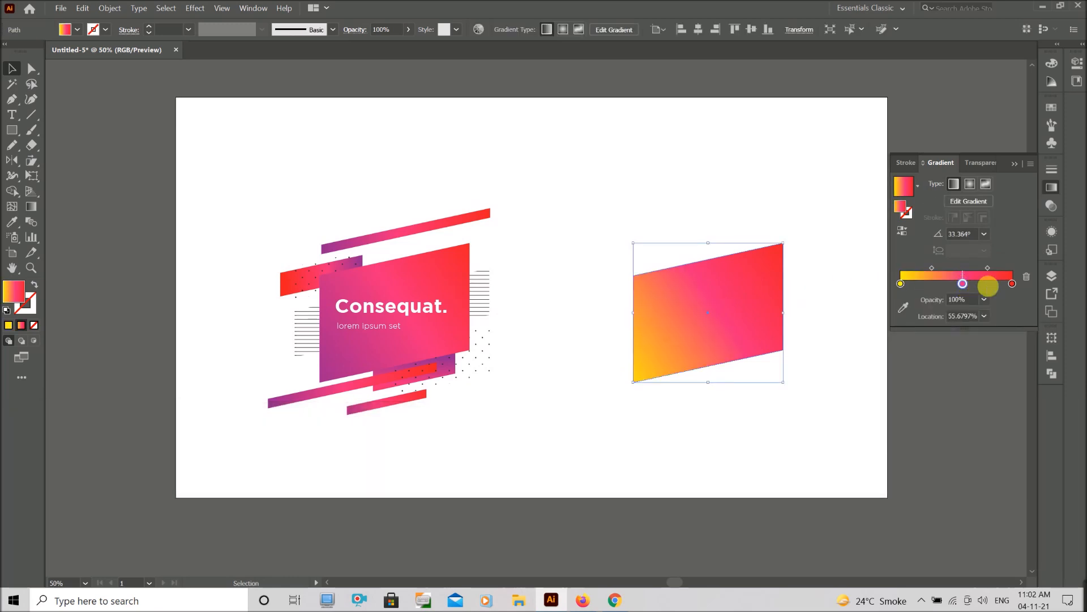
pyautogui.click(956, 324)
pyautogui.click(1012, 285)
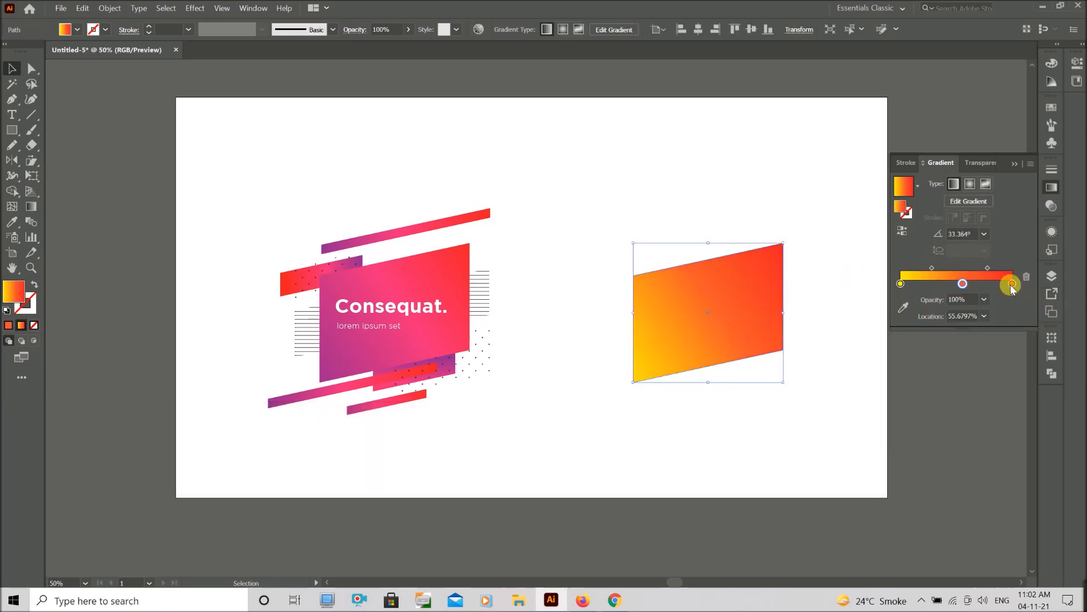
pyautogui.doubleClick(1011, 283)
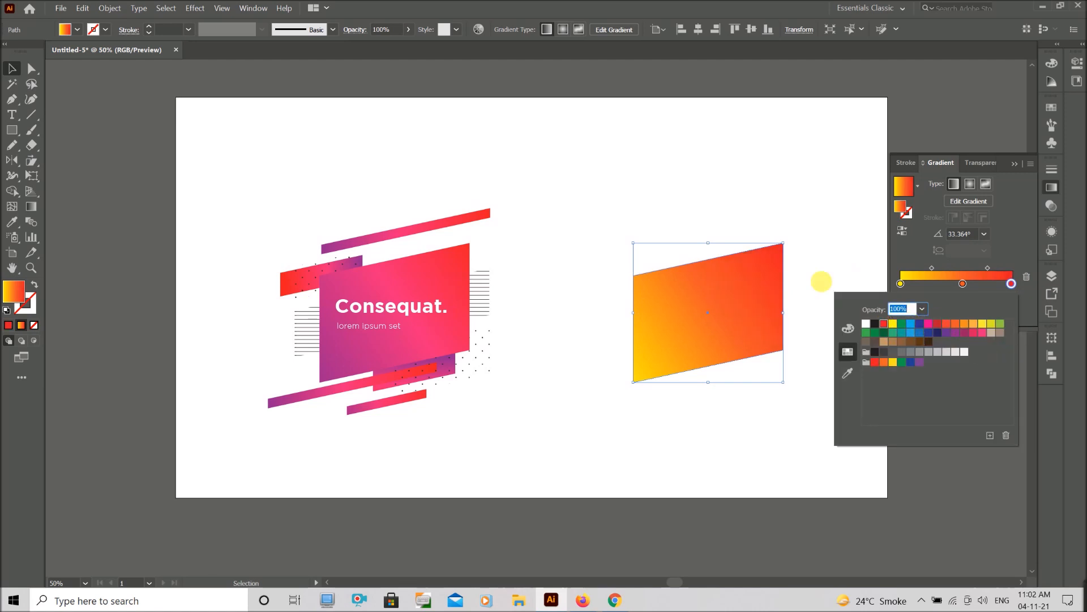
pyautogui.click(821, 281)
# Duplicate the short thin bar above the orange parallelogram's upper-left corner and give it the yellow-to-red gradient
pyautogui.click(495, 417)
pyautogui.moveTo(416, 400); pyautogui.dragTo(667, 266)
pyautogui.press('v')
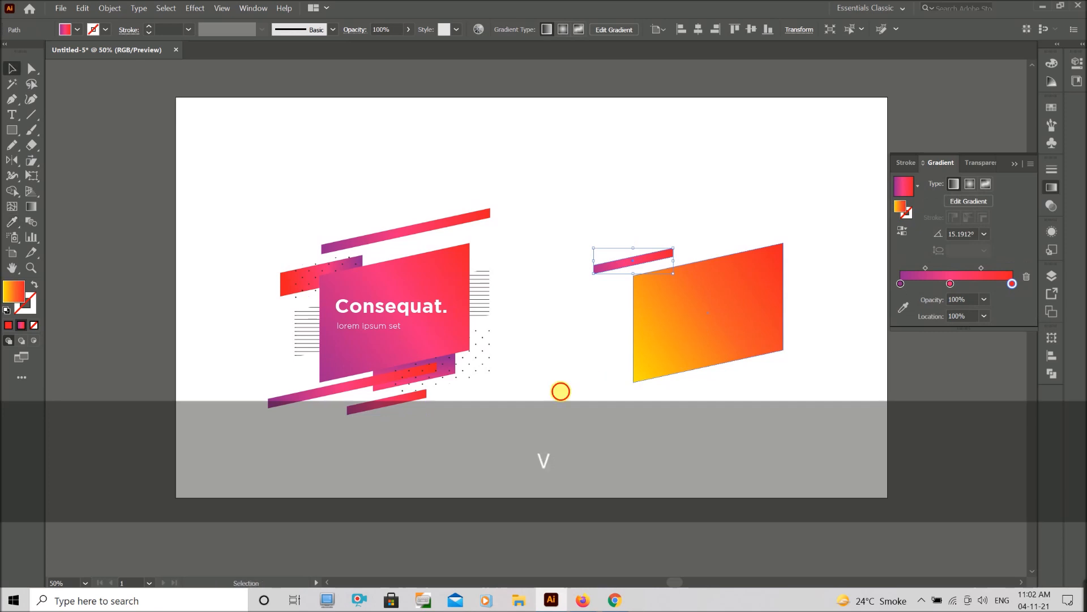
pyautogui.click(562, 390)
# Duplicate the small dot pattern beside the orange parallelogram's left edge and shift it slightly upward
pyautogui.moveTo(367, 258); pyautogui.dragTo(660, 306)
pyautogui.click(604, 409)
pyautogui.moveTo(607, 328); pyautogui.dragTo(607, 308)
pyautogui.click(535, 349)
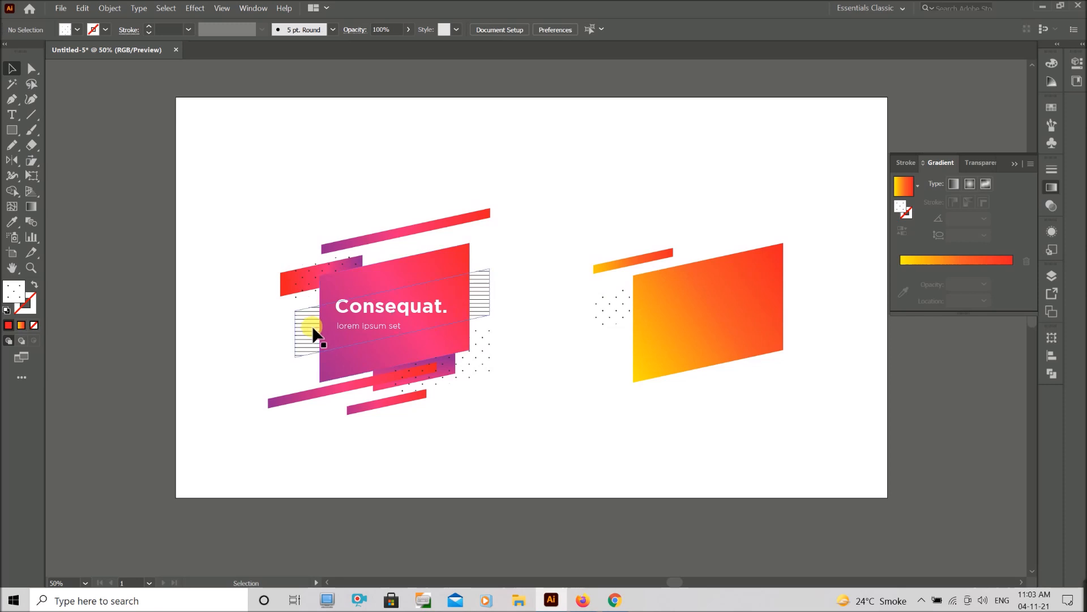
# Duplicate the short wide parallelogram to the orange shape's lower-left corner and sample the yellow-to-red gradient onto it
pyautogui.moveTo(364, 261); pyautogui.dragTo(677, 362)
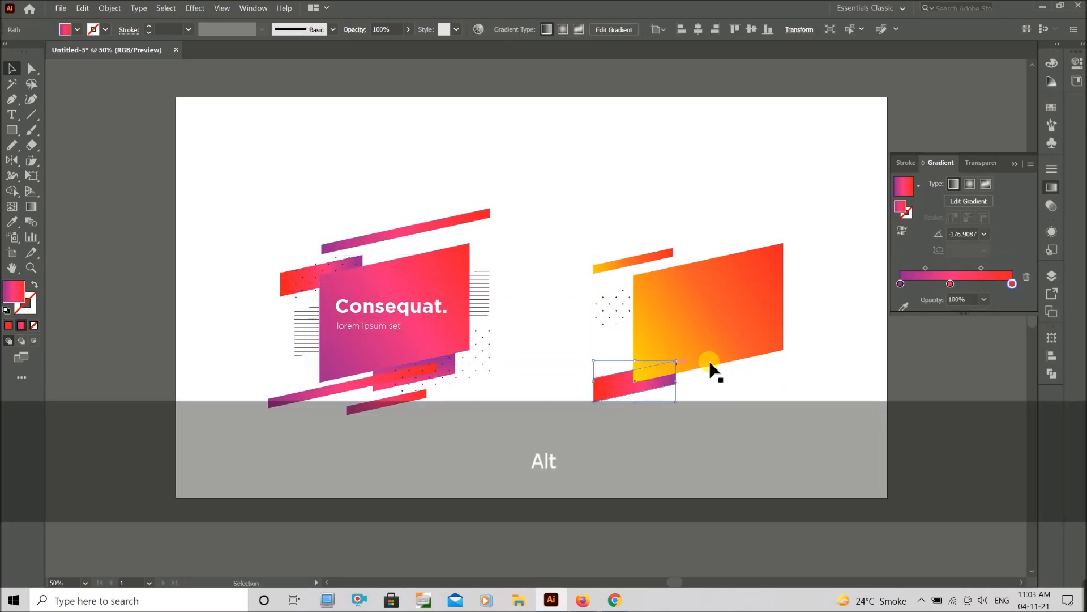
pyautogui.press('o')
pyautogui.press('i')
pyautogui.click(715, 346)
pyautogui.press('v')
pyautogui.click(642, 416)
# Redraw the lower-left parallelogram's gradient diagonally from its bottom-left corner up to the right
pyautogui.click(619, 396)
pyautogui.press('g')
pyautogui.moveTo(592, 400); pyautogui.dragTo(691, 356)
pyautogui.press('v')
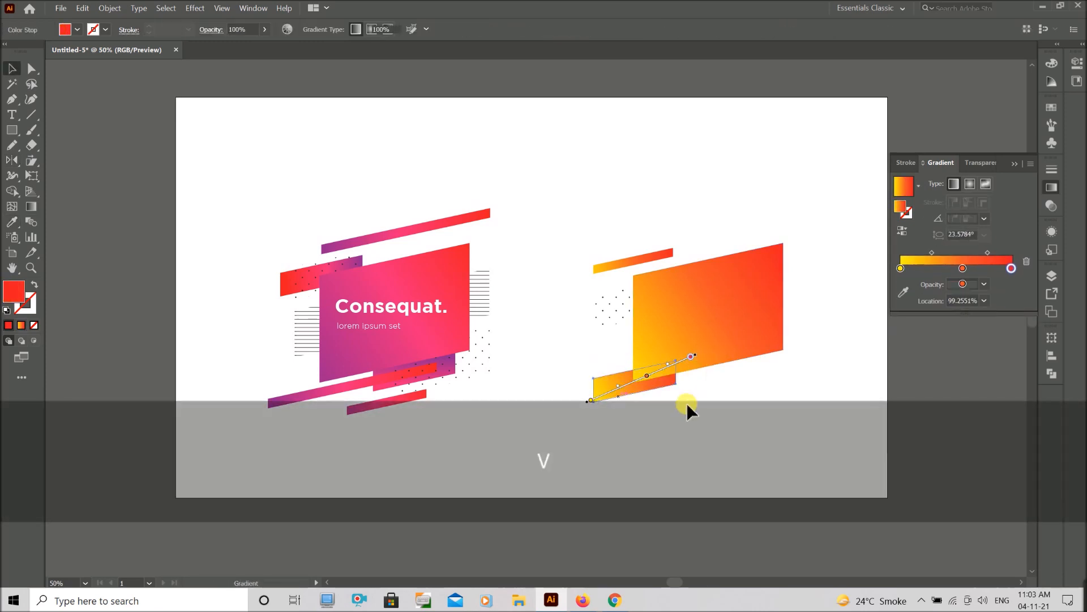
pyautogui.click(651, 413)
# Duplicate the long thin bar beneath the orange parallelogram's lower-right edge and give it the yellow-to-red gradient
pyautogui.moveTo(352, 390); pyautogui.dragTo(753, 393)
pyautogui.press('v')
pyautogui.click(711, 457)
# Duplicate the line pattern beside the orange parallelogram's right edge and fine-tune its position
pyautogui.scroll(1, 703, 447)
pyautogui.moveTo(486, 327)
pyautogui.mouseDown()
pyautogui.moveTo(831, 288)
pyautogui.moveTo(823, 327)
pyautogui.mouseUp()
pyautogui.moveTo(822, 322)
pyautogui.mouseDown()
pyautogui.moveTo(816, 344)
pyautogui.moveTo(812, 334)
pyautogui.mouseUp()
pyautogui.click(783, 438)
# Duplicate the large dot pattern and a short parallelogram at the orange shape's upper-right edge, giving the parallelogram the yellow-to-red gradient
pyautogui.moveTo(659, 258); pyautogui.dragTo(766, 268)
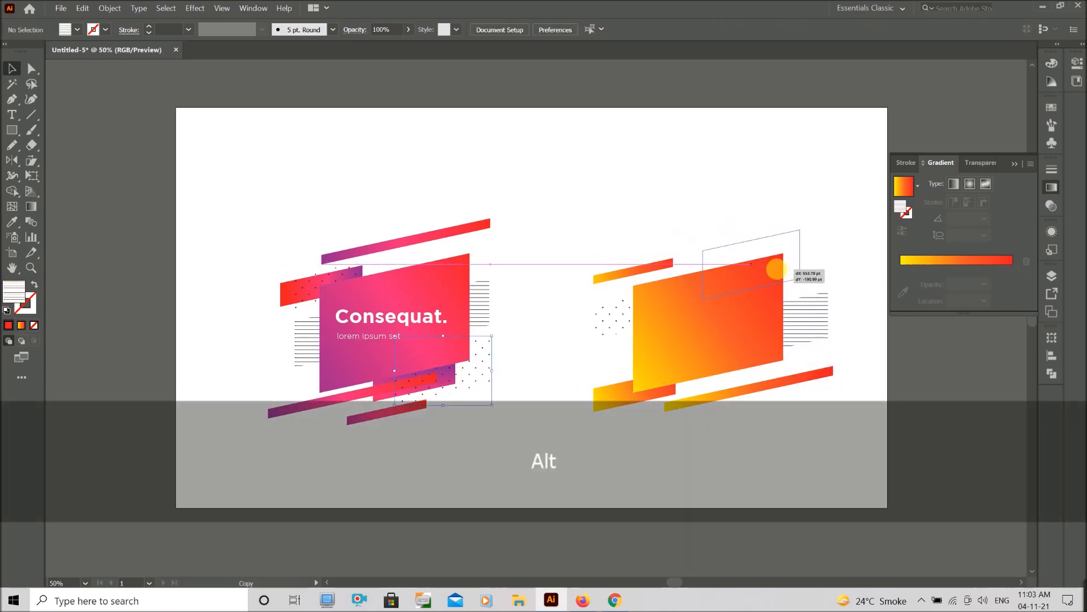
pyautogui.click(736, 158)
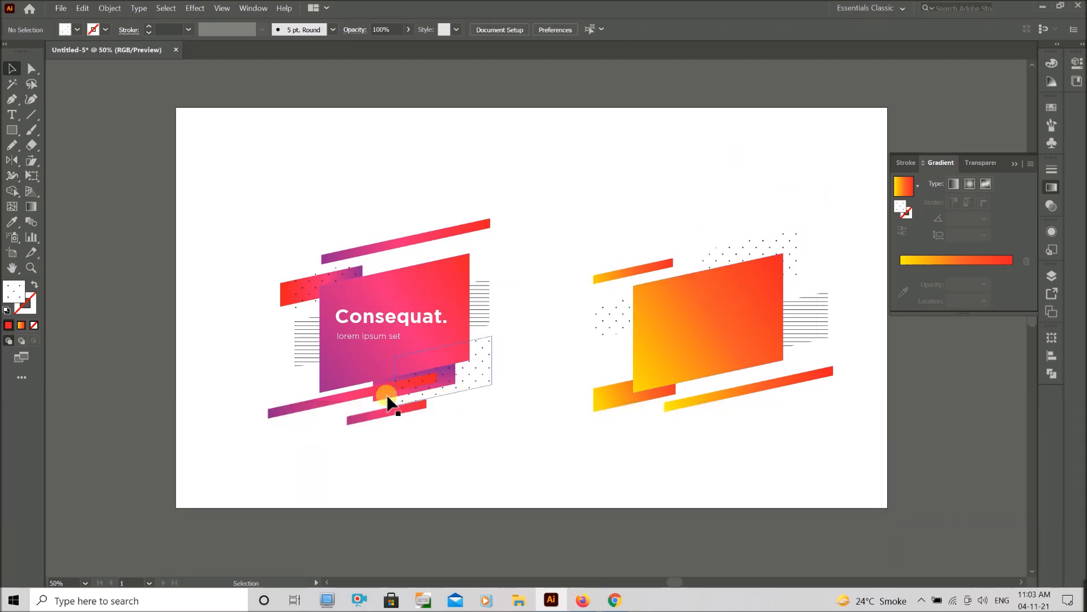
pyautogui.moveTo(385, 399); pyautogui.dragTo(702, 271)
pyautogui.press('i')
pyautogui.click(751, 323)
pyautogui.press('v')
pyautogui.click(746, 221)
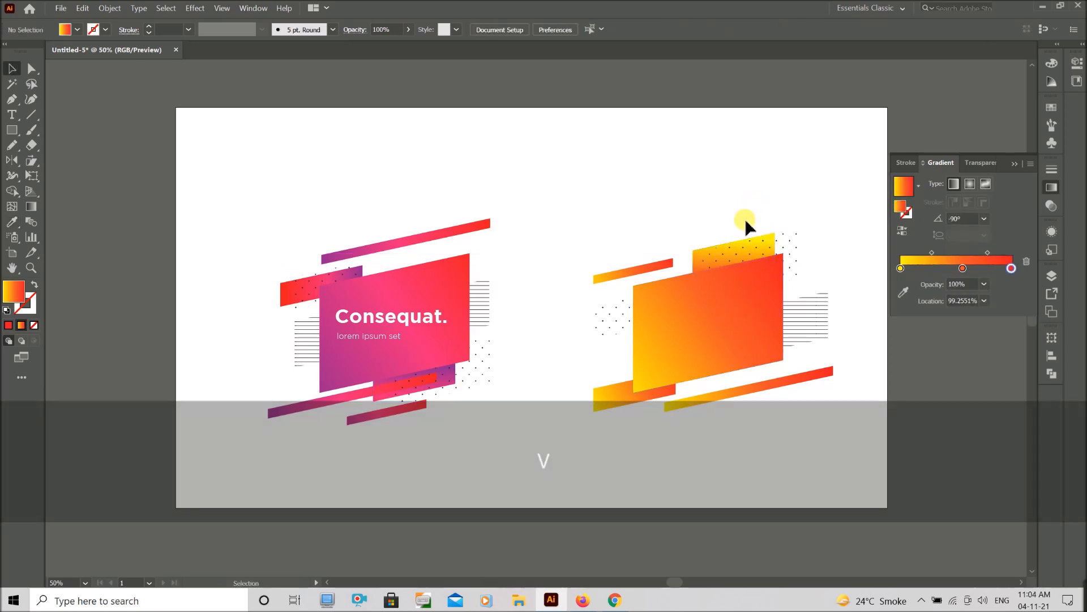
pyautogui.keyDown('alt'); pyautogui.scroll(-1, 626, 224); pyautogui.keyUp('alt')
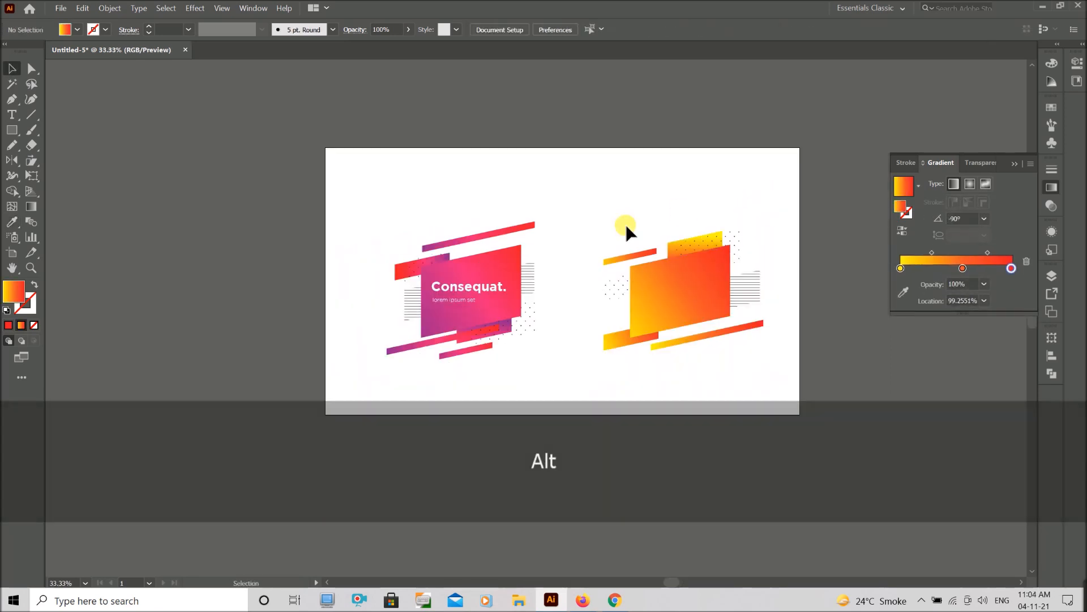
pyautogui.moveTo(615, 212); pyautogui.dragTo(752, 355)
pyautogui.click(767, 334)
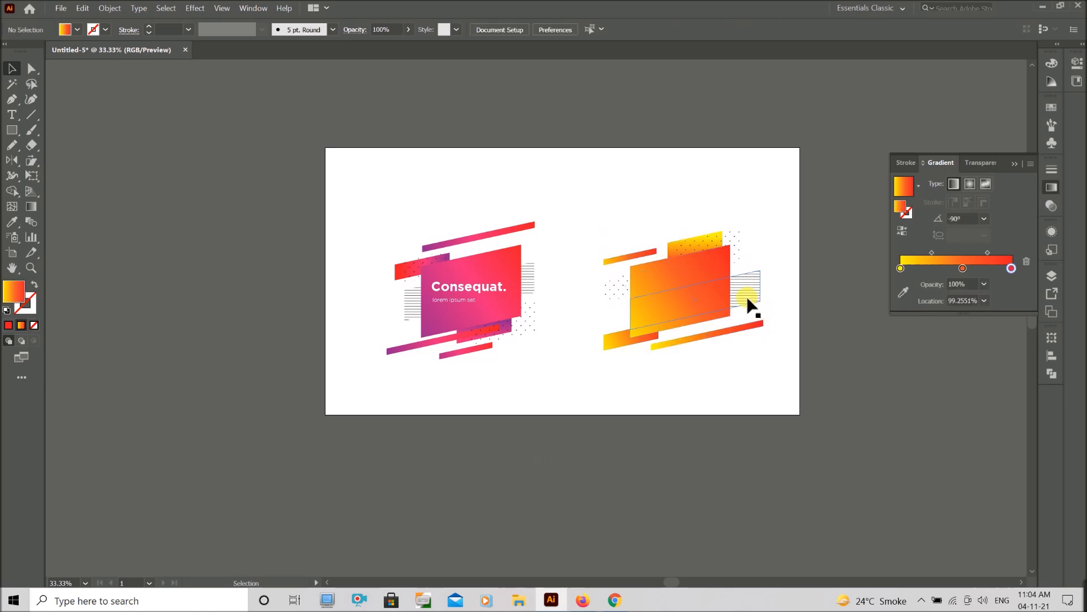
pyautogui.scroll(3, 713, 379)
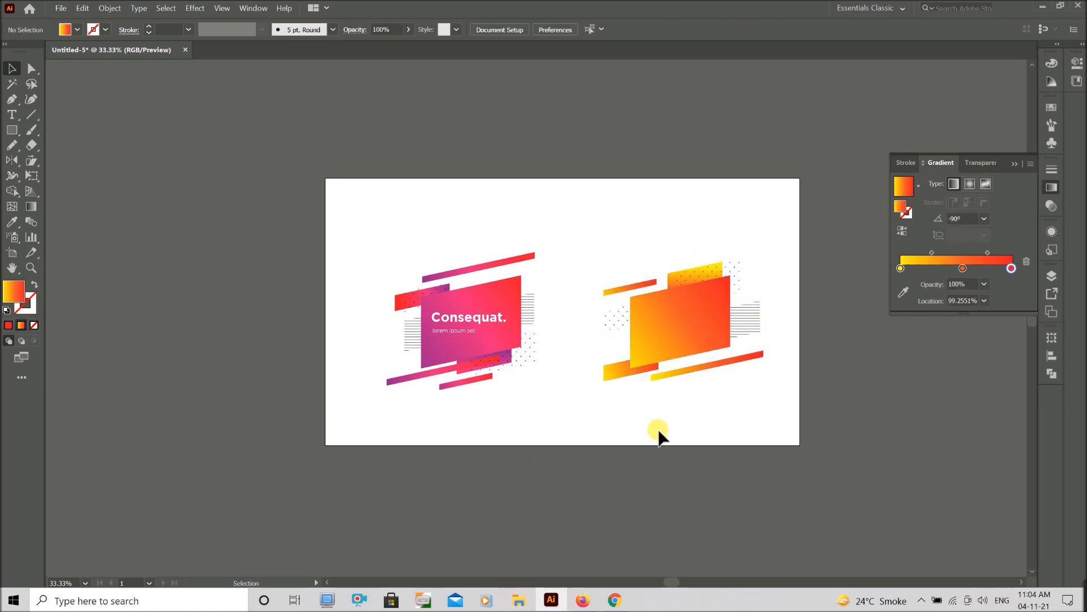
# Duplicate the "Consequat." title group straight across onto the orange parallelogram
pyautogui.scroll(1, 631, 429)
pyautogui.moveTo(429, 347); pyautogui.dragTo(739, 346)
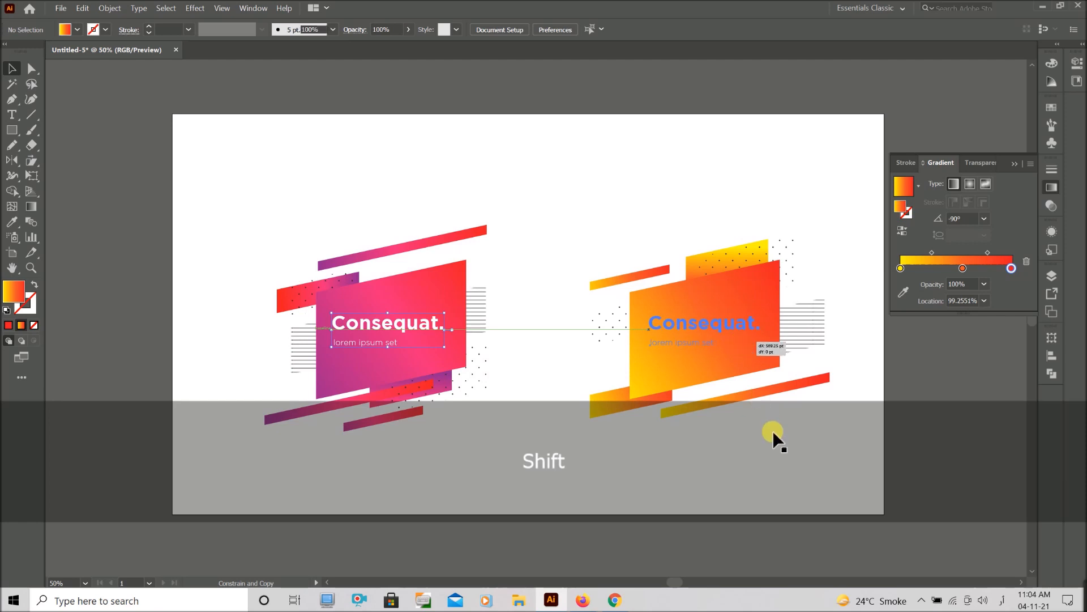
pyautogui.moveTo(773, 433); pyautogui.dragTo(773, 430)
# Select the whole orange banner and move it slightly left, closer to the pink banner
pyautogui.scroll(-3, 766, 432)
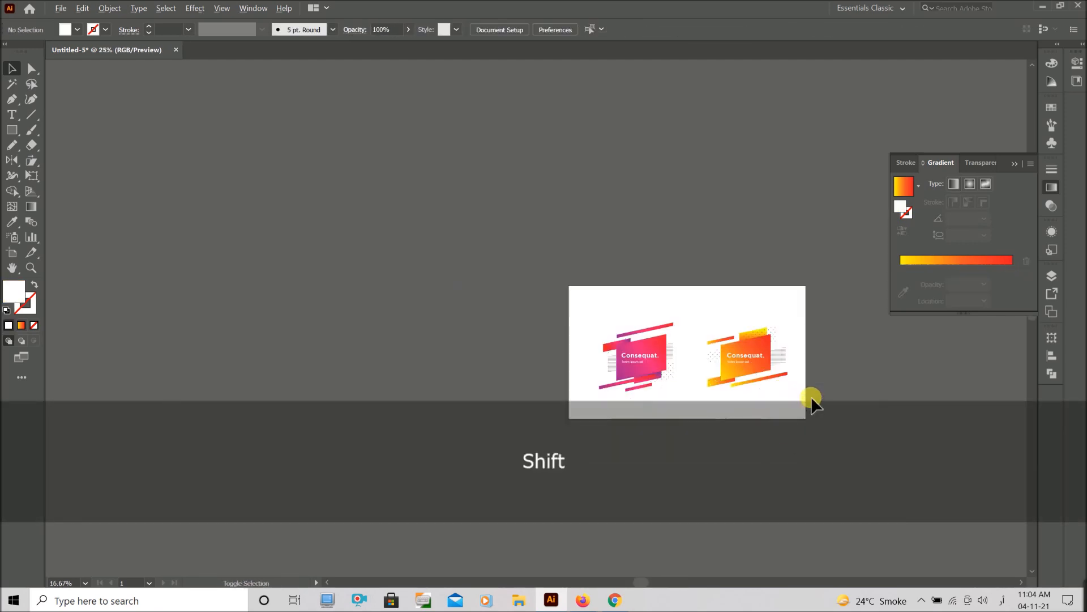
pyautogui.scroll(1, 811, 397)
pyautogui.click(748, 355)
pyautogui.moveTo(703, 368); pyautogui.dragTo(696, 368)
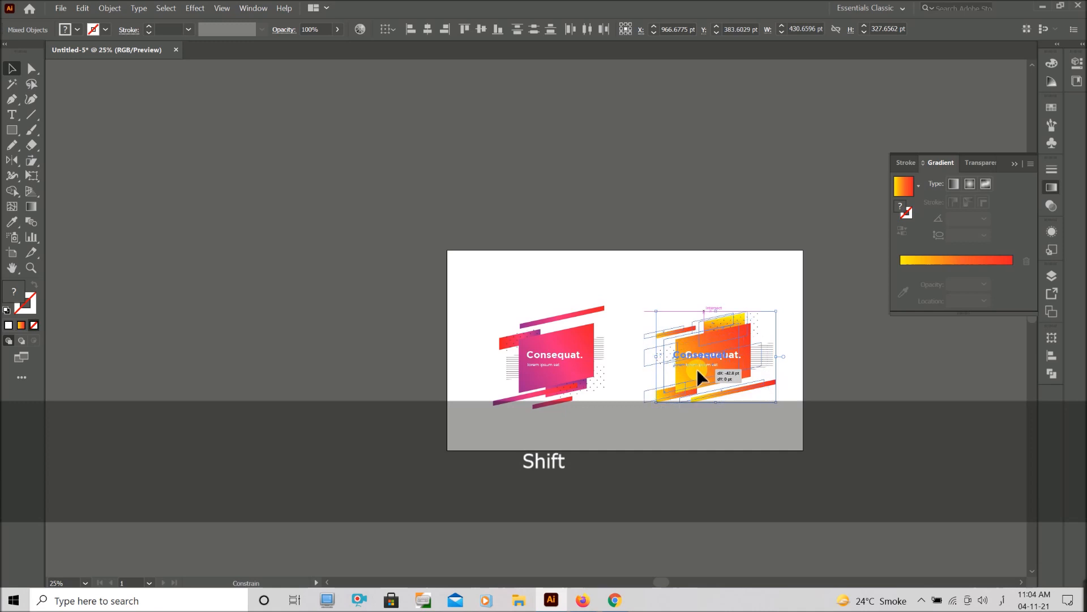
pyautogui.click(723, 454)
# Remove the middle pink stop from the pink banner's large parallelogram so its gradient runs from purple to red
pyautogui.scroll(-2, 755, 460)
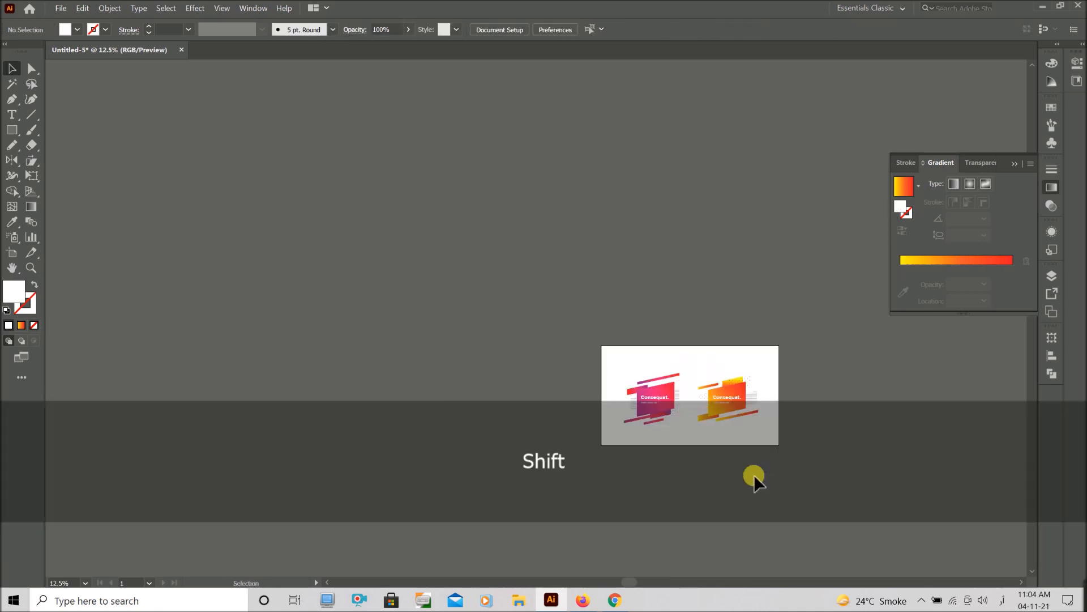
pyautogui.scroll(3, 698, 393)
pyautogui.scroll(1, 650, 317)
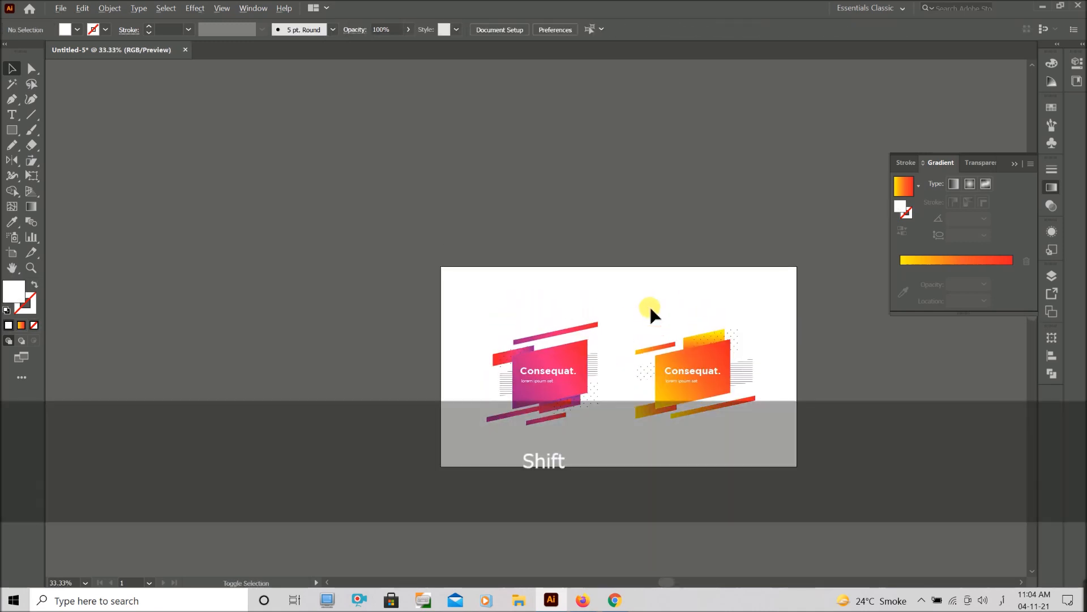
pyautogui.click(553, 376)
pyautogui.moveTo(963, 283); pyautogui.dragTo(963, 316)
pyautogui.scroll(1, 527, 464)
# Sample the large parallelogram's purple-to-red gradient onto the two thin bars beneath it
pyautogui.moveTo(424, 491); pyautogui.dragTo(481, 434)
pyautogui.press('i')
pyautogui.click(479, 413)
pyautogui.press('v')
pyautogui.click(510, 485)
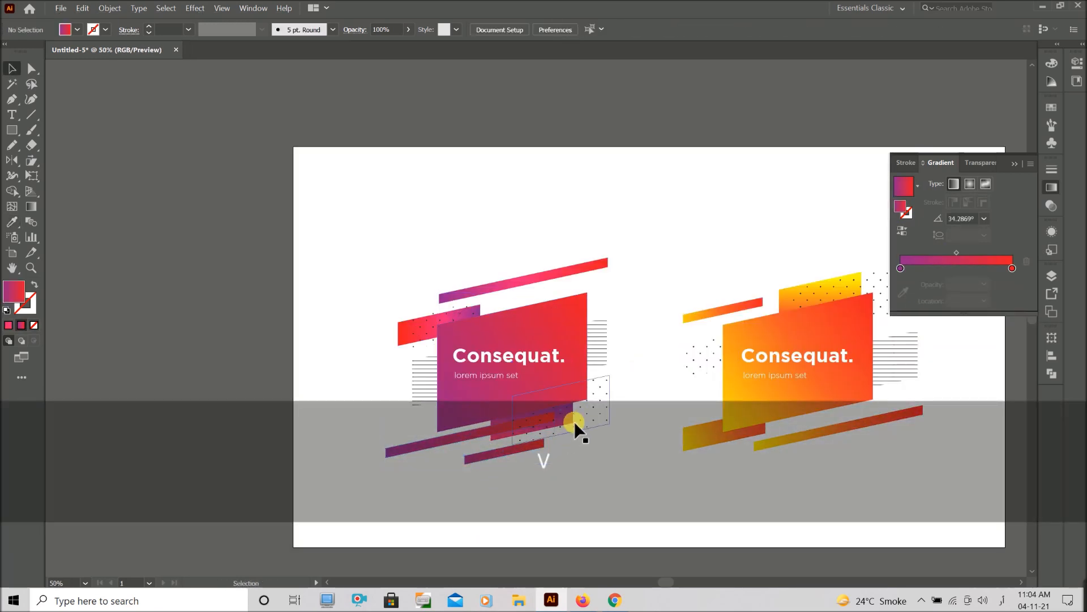
# Sample the purple-to-red gradient onto the short parallelogram at the large shape's lower-right edge
pyautogui.click(495, 438)
pyautogui.press('i')
pyautogui.click(474, 411)
pyautogui.press('v')
pyautogui.click(599, 485)
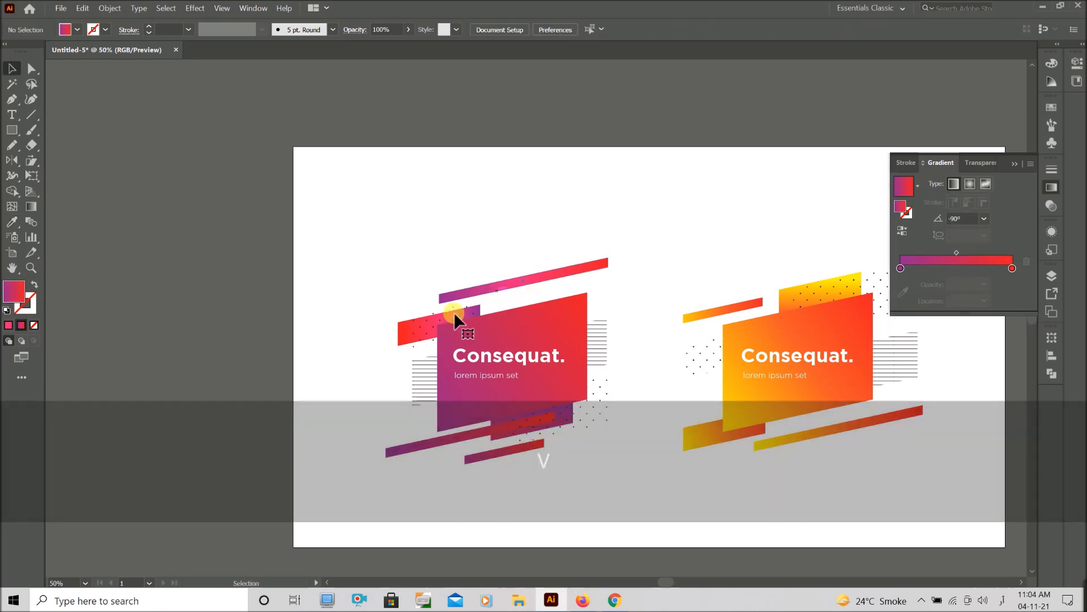
# Apply the purple-to-red gradient to the upper long bar and the upper-left parallelogram together
pyautogui.keyDown('shift'); pyautogui.click(456, 296); pyautogui.keyUp('shift')
pyautogui.press('i')
pyautogui.click(564, 330)
pyautogui.press('v')
pyautogui.click(645, 239)
# Bring the purple banner's upper-left dot pattern and the orange banner's upper-right dot pattern to the front
pyautogui.scroll(-2, 645, 239)
pyautogui.scroll(2, 660, 378)
pyautogui.scroll(2, 647, 359)
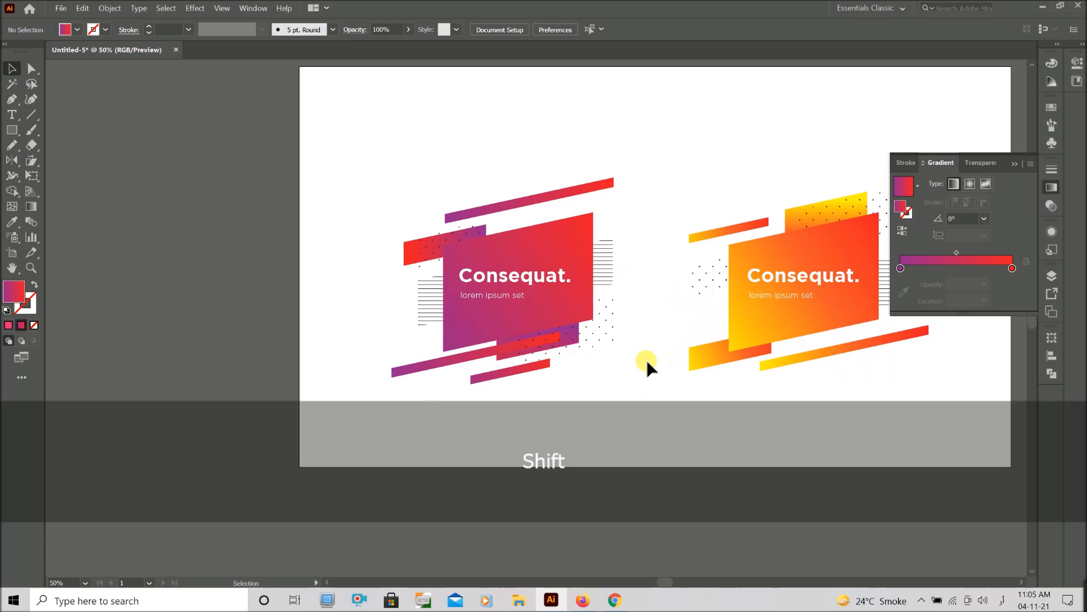
pyautogui.click(462, 229)
pyautogui.hotkey('ctrl', 'shift', '[')
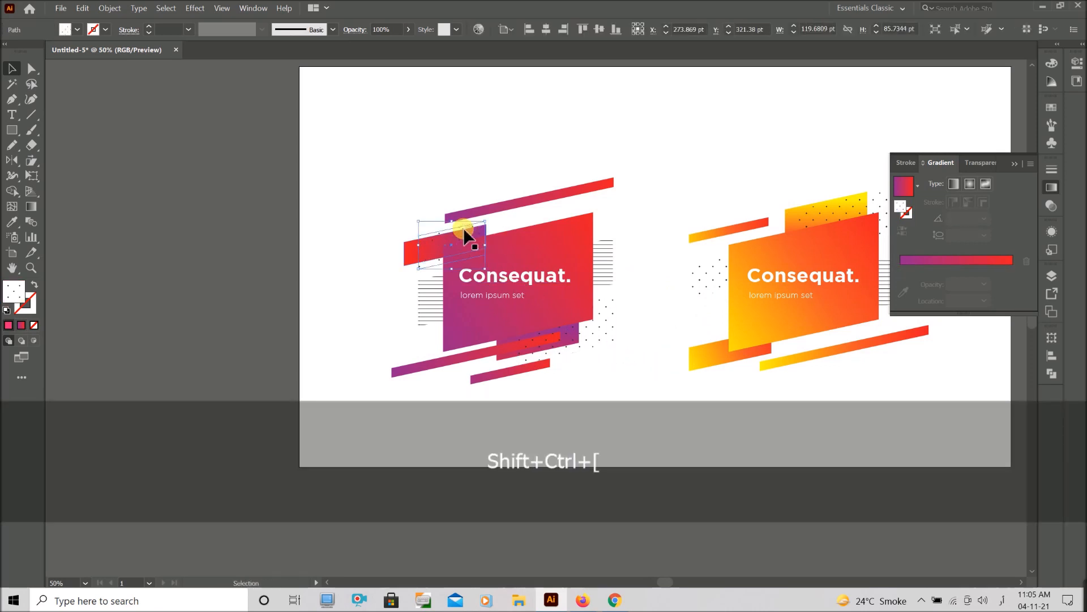
pyautogui.click(474, 171)
pyautogui.scroll(-3, 513, 263)
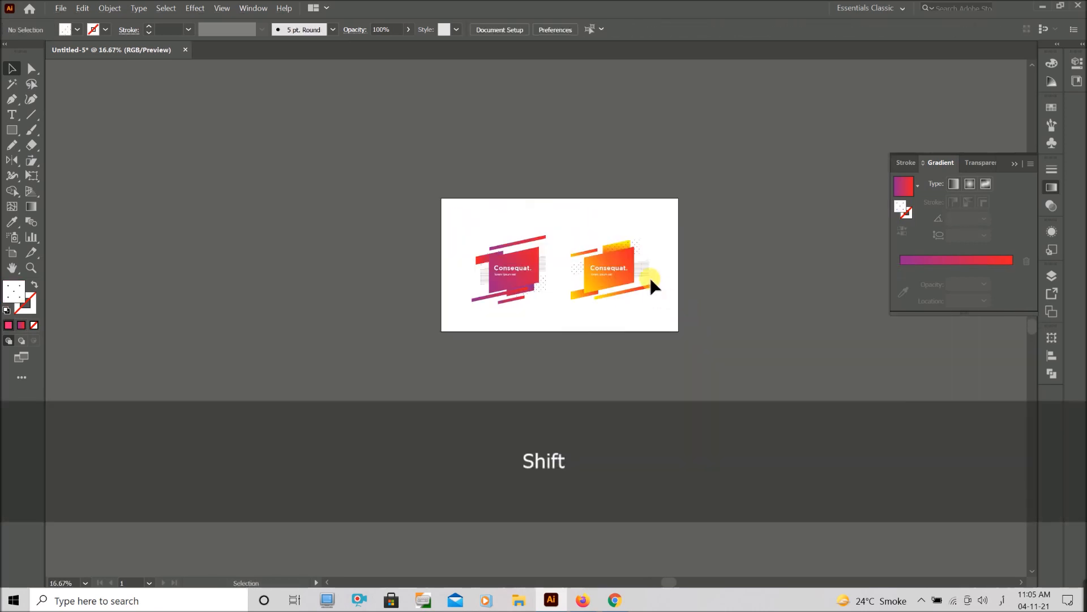
pyautogui.scroll(2, 650, 278)
pyautogui.click(629, 216)
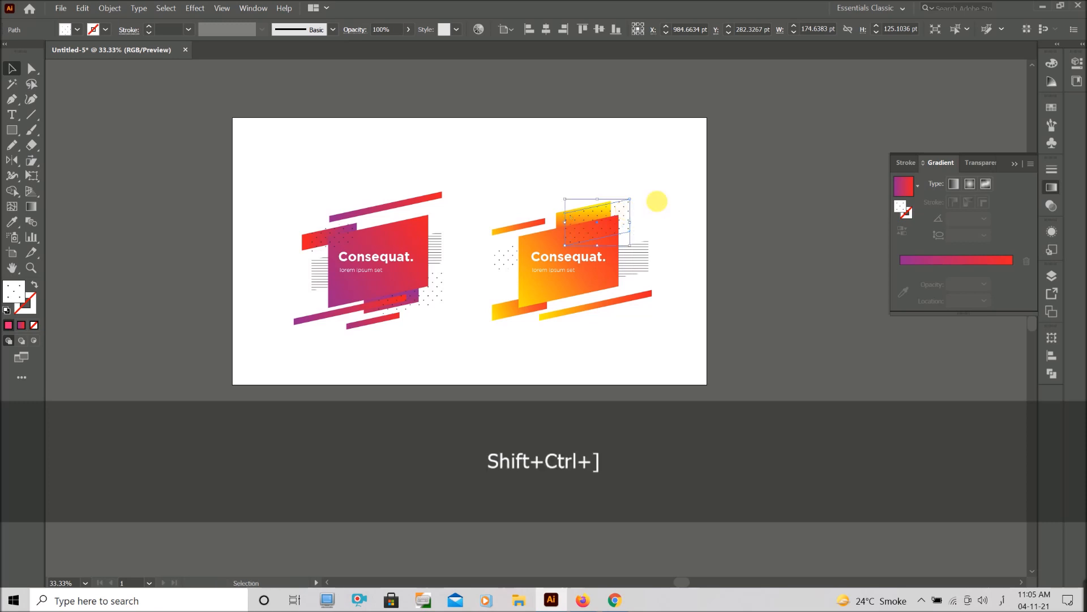
pyautogui.click(657, 202)
# Reverse the gradient of the purple banner's upper-left parallelogram
pyautogui.scroll(-1, 512, 373)
pyautogui.scroll(-1, 497, 366)
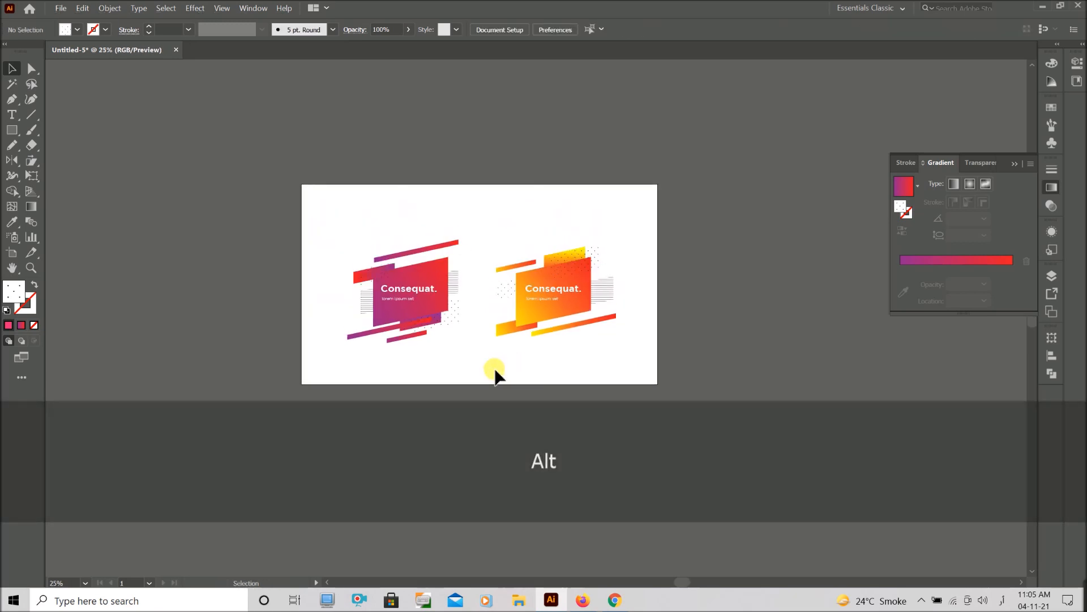
pyautogui.scroll(1, 495, 368)
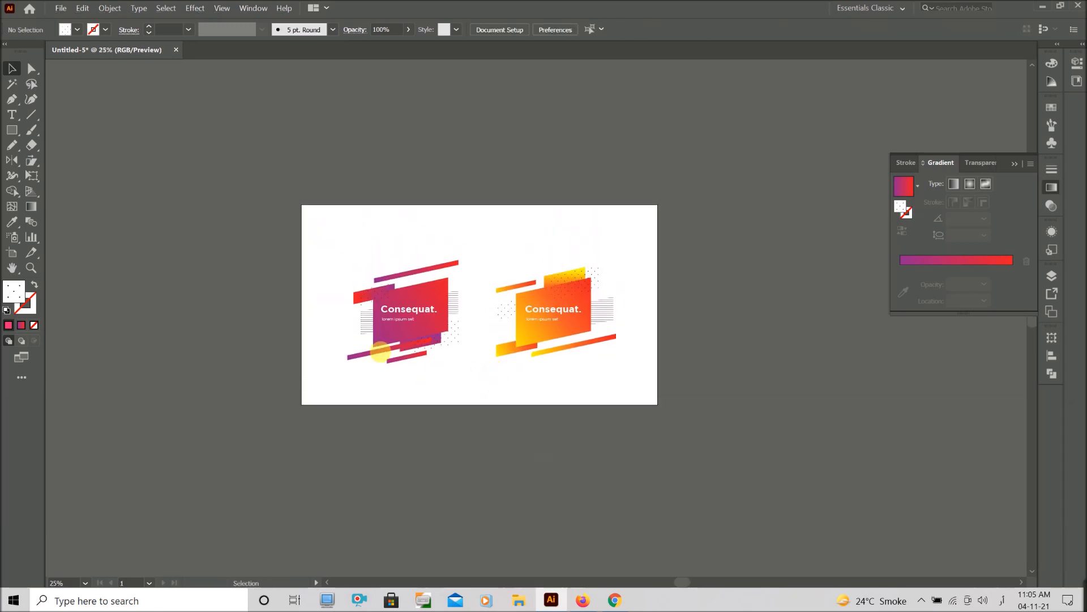
pyautogui.scroll(1, 395, 404)
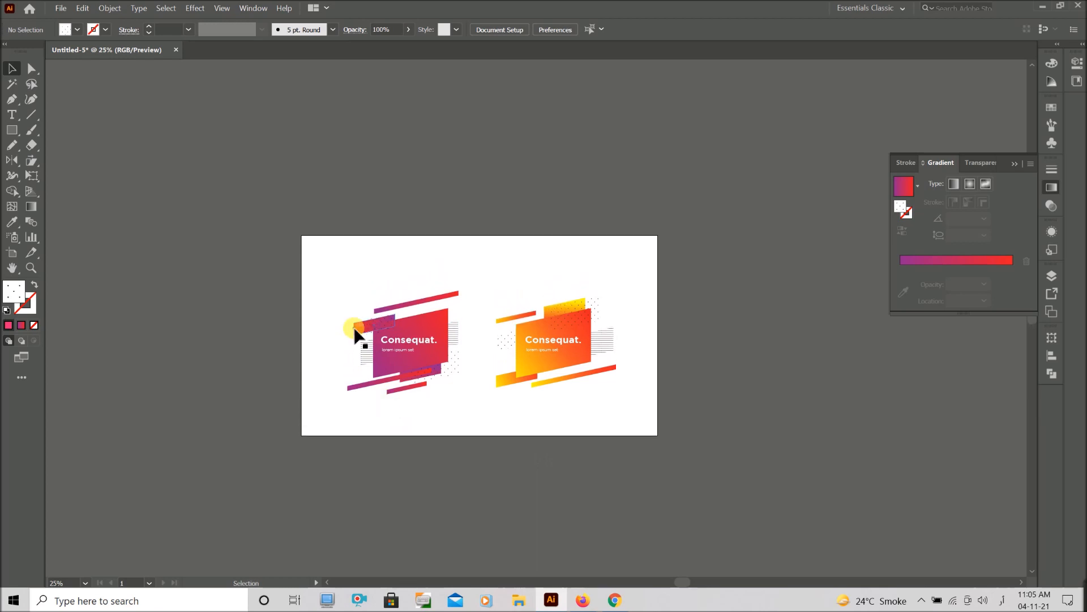
pyautogui.click(356, 335)
pyautogui.click(904, 230)
pyautogui.click(600, 242)
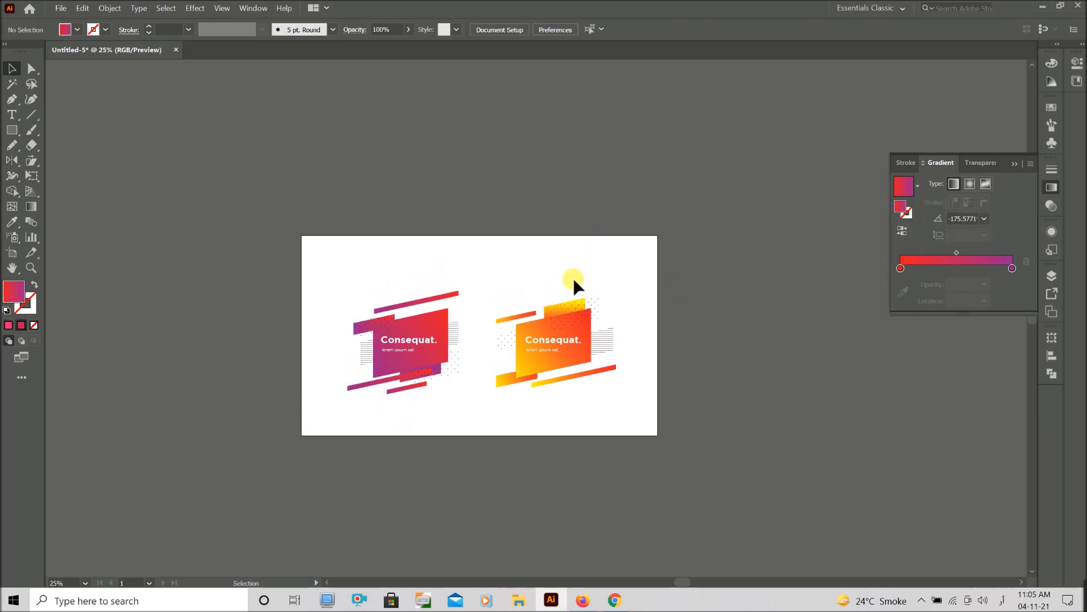
# Shear the orange banner's title group upward to match the parallelogram's slanted edges and reposition it on the shape
pyautogui.keyDown('alt'); pyautogui.scroll(1, 416, 443); pyautogui.keyUp('alt')
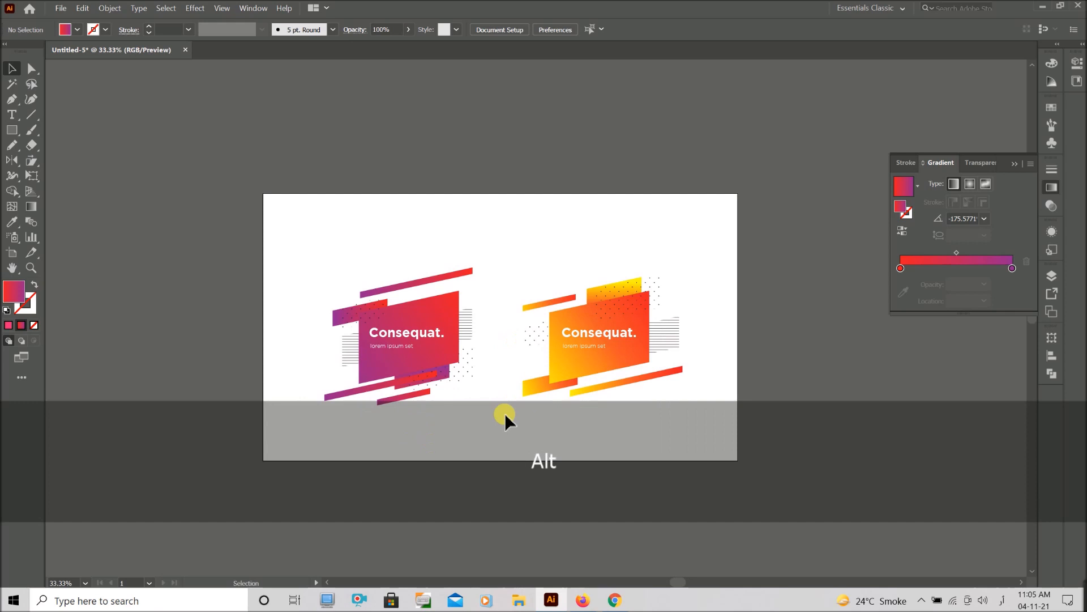
pyautogui.scroll(1, 538, 417)
pyautogui.moveTo(589, 362); pyautogui.dragTo(608, 380)
pyautogui.hotkey('ctrl', '+')
pyautogui.hotkey('ctrl', '+')
pyautogui.click(31, 160)
pyautogui.moveTo(488, 343); pyautogui.dragTo(488, 334)
pyautogui.hotkey('ctrl', 'z')
pyautogui.press('v')
pyautogui.moveTo(590, 314); pyautogui.dragTo(589, 344)
pyautogui.click(584, 465)
# Delete the unslanted title group from the purple banner
pyautogui.keyDown('alt'); pyautogui.scroll(-2, 611, 459); pyautogui.keyUp('alt')
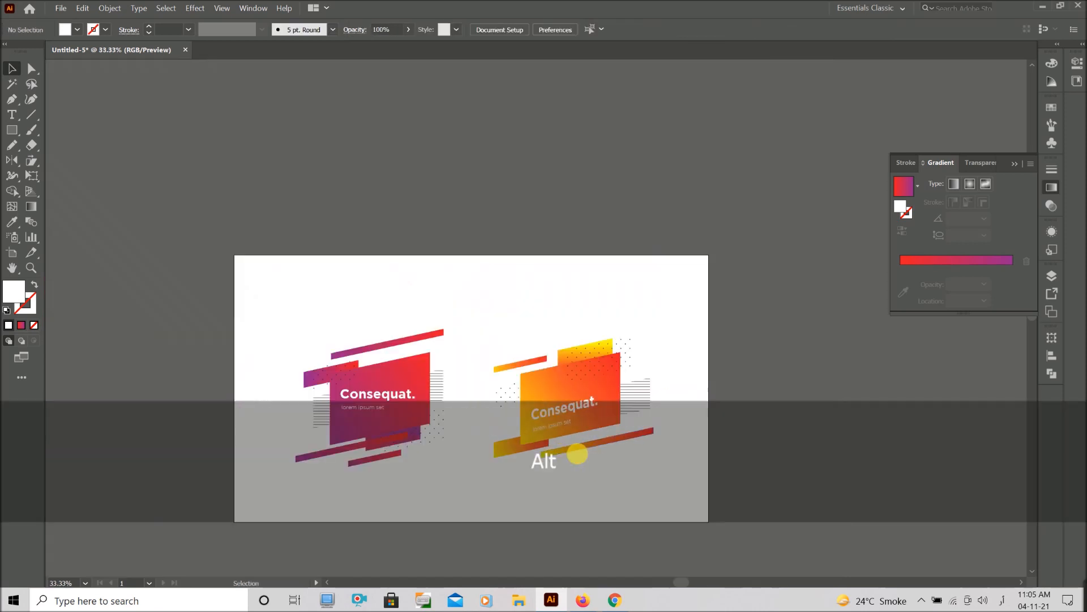
pyautogui.keyDown('alt'); pyautogui.scroll(-1, 488, 472); pyautogui.keyUp('alt')
pyautogui.keyDown('alt'); pyautogui.scroll(3, 430, 433); pyautogui.keyUp('alt')
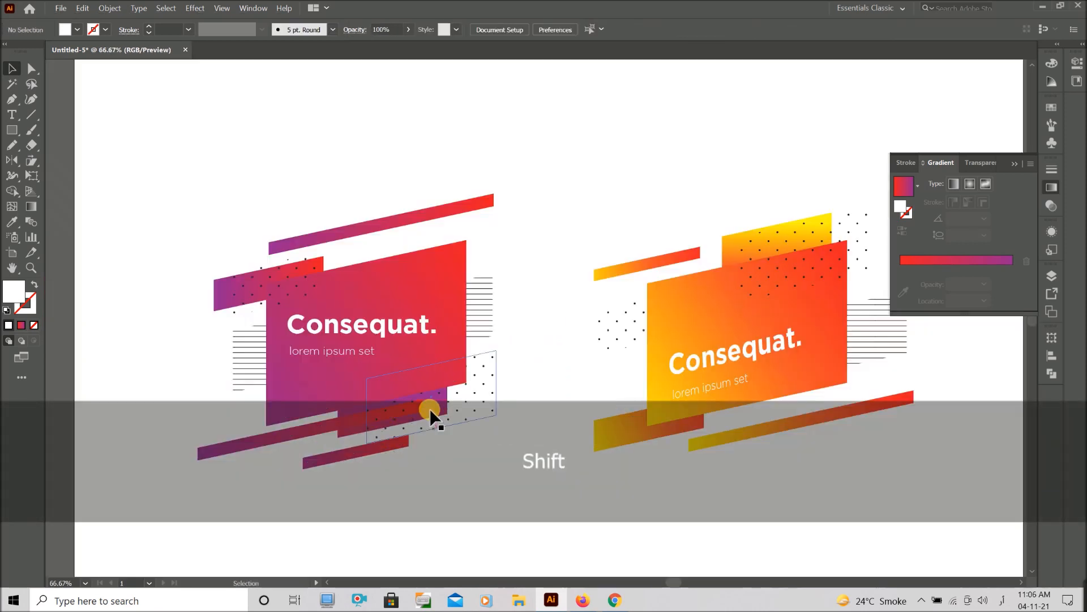
pyautogui.keyDown('shift'); pyautogui.click(413, 322); pyautogui.keyUp('shift')
pyautogui.press('BackSpace')
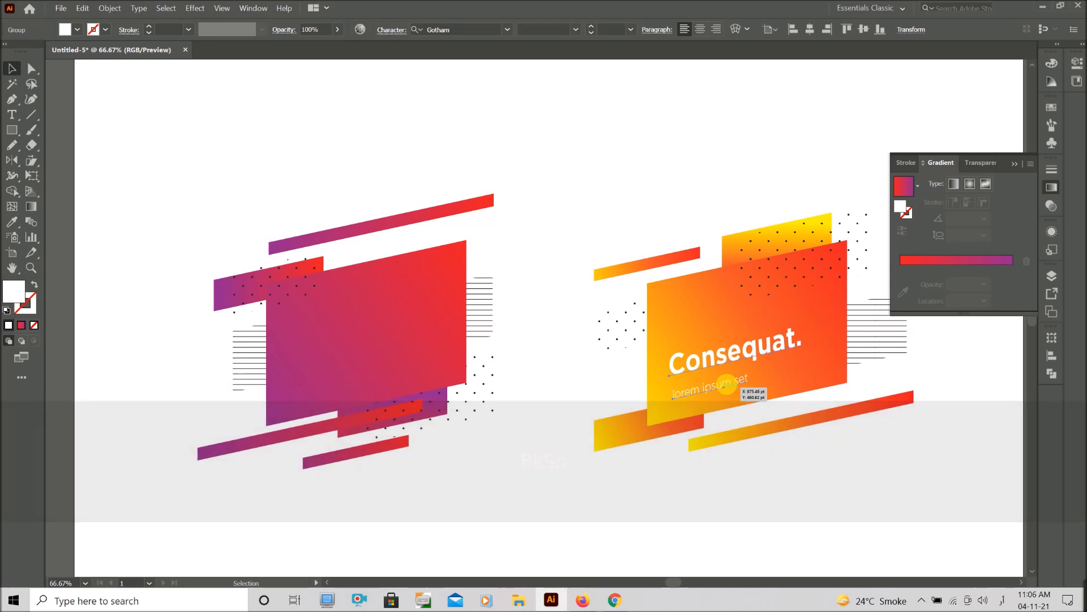
# Move the slanted subtitle about 4 pt right and up within its group, then duplicate the group onto the purple parallelogram
pyautogui.doubleClick(728, 383)
pyautogui.moveTo(726, 382); pyautogui.dragTo(729, 379)
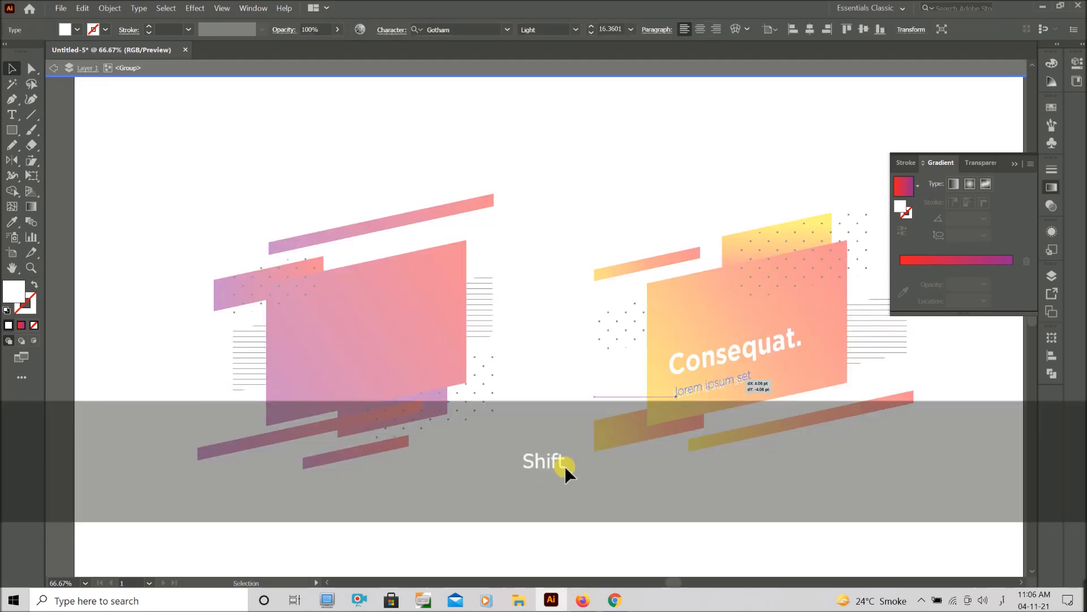
pyautogui.doubleClick(668, 491)
pyautogui.moveTo(719, 365); pyautogui.dragTo(376, 355)
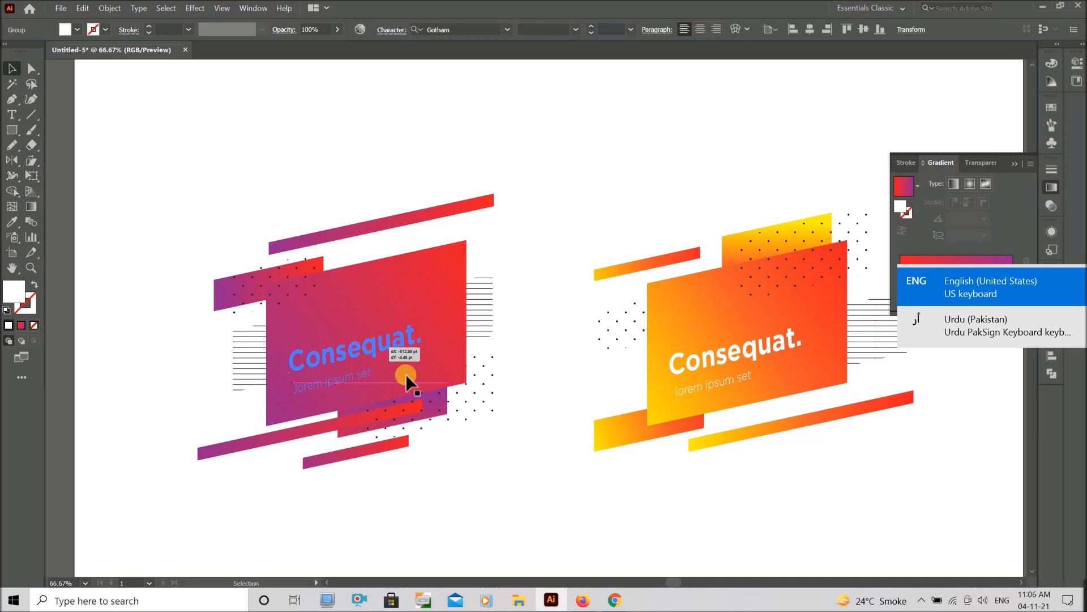
# Shift the orange banner's line pattern slightly left and up beside the large parallelogram's right edge
pyautogui.click(522, 491)
pyautogui.scroll(-4, 524, 490)
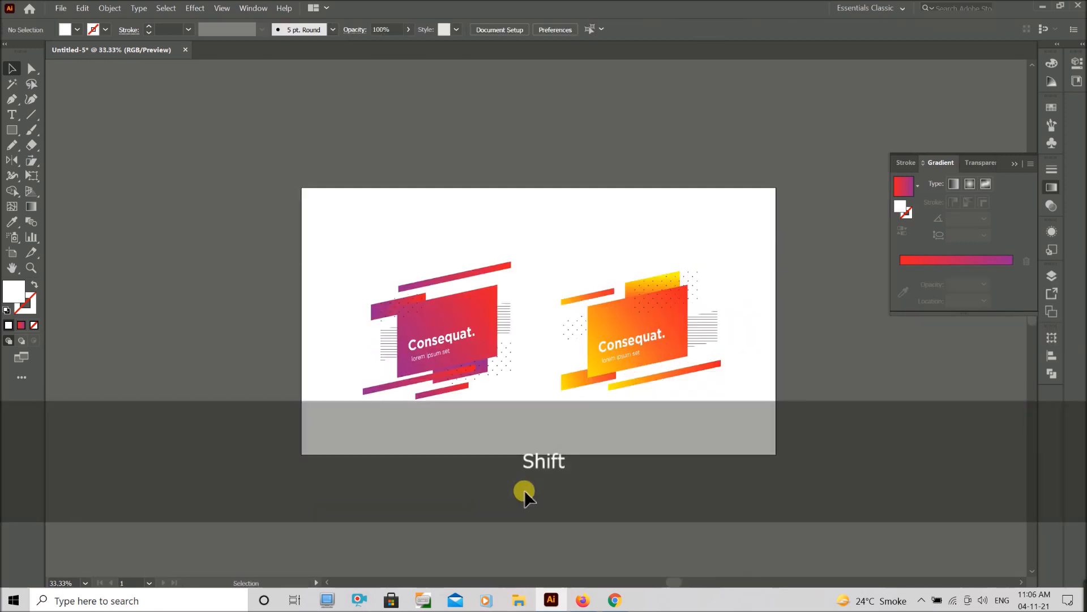
pyautogui.scroll(2, 524, 490)
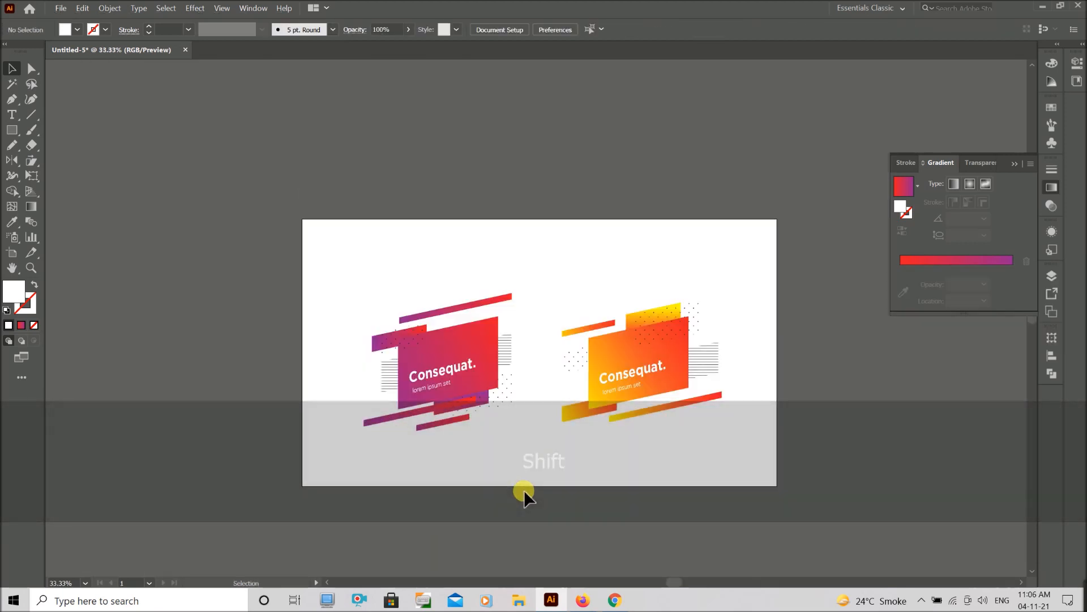
pyautogui.click(717, 376)
pyautogui.press('a')
pyautogui.moveTo(570, 405); pyautogui.dragTo(643, 387)
pyautogui.press('v')
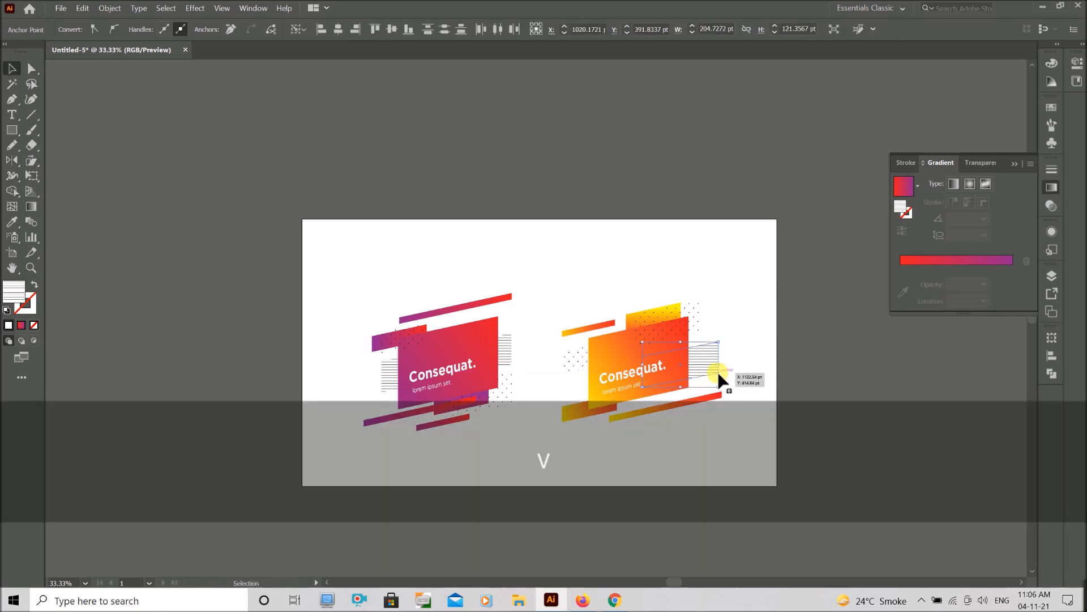
pyautogui.click(733, 369)
pyautogui.moveTo(710, 370); pyautogui.dragTo(707, 370)
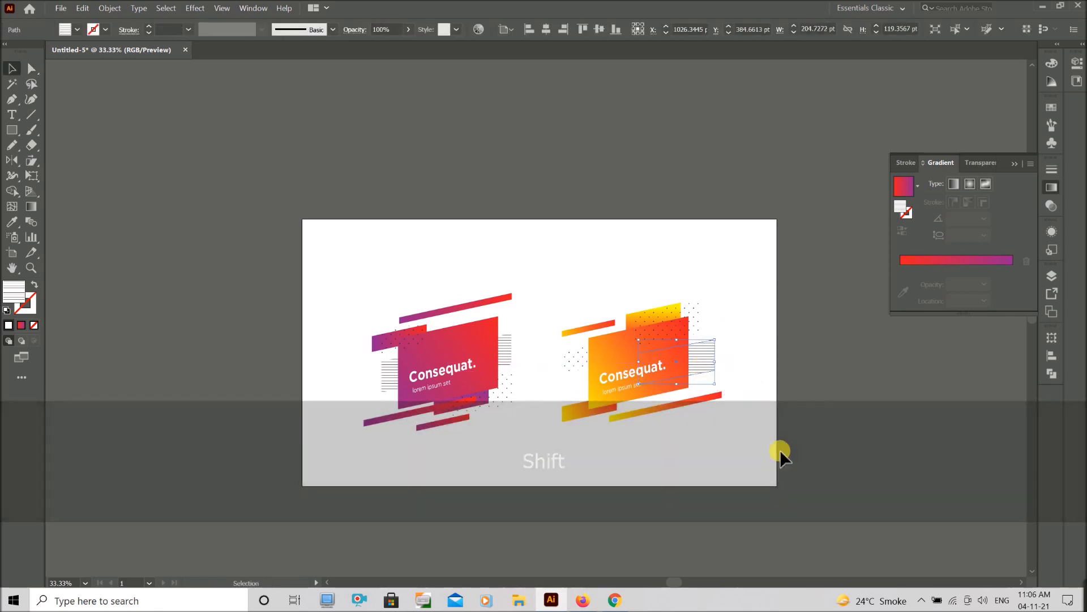
pyautogui.click(780, 450)
# Group all elements of the orange banner, and group all elements of the purple banner separately
pyautogui.scroll(1, 644, 453)
pyautogui.scroll(-3, 644, 453)
pyautogui.scroll(1, 644, 453)
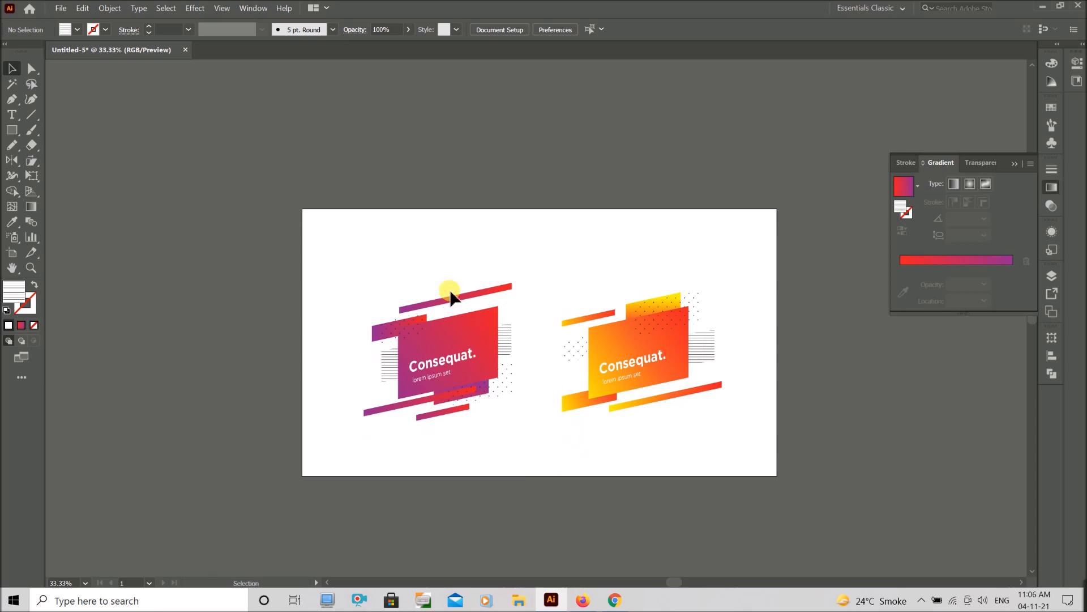
pyautogui.scroll(1, 399, 287)
pyautogui.scroll(-2, 466, 460)
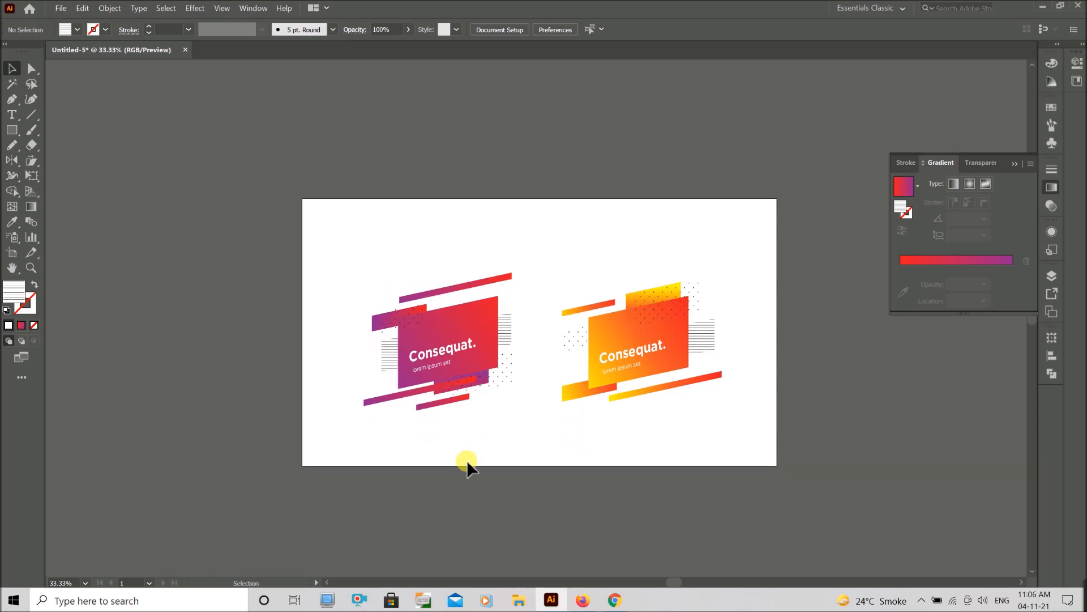
pyautogui.keyDown('alt'); pyautogui.scroll(-1, 467, 459); pyautogui.keyUp('alt')
pyautogui.scroll(-1, 467, 460)
pyautogui.moveTo(549, 431); pyautogui.dragTo(712, 282)
pyautogui.hotkey('ctrl', 'g')
pyautogui.moveTo(370, 412); pyautogui.dragTo(508, 269)
pyautogui.hotkey('ctrl', 'g')
# Move the orange banner closer to the purple one, then enlarge both banners together and group them
pyautogui.moveTo(593, 356); pyautogui.dragTo(580, 356)
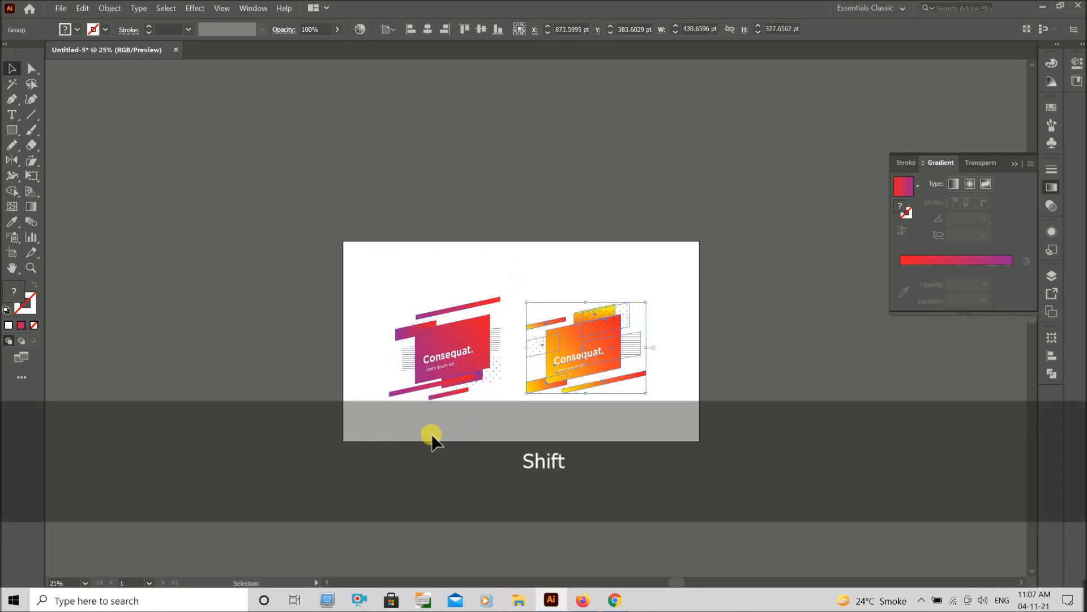
pyautogui.moveTo(432, 437); pyautogui.dragTo(614, 296)
pyautogui.moveTo(651, 402); pyautogui.dragTo(681, 453)
pyautogui.hotkey('ctrl', 'g')
pyautogui.click(607, 427)
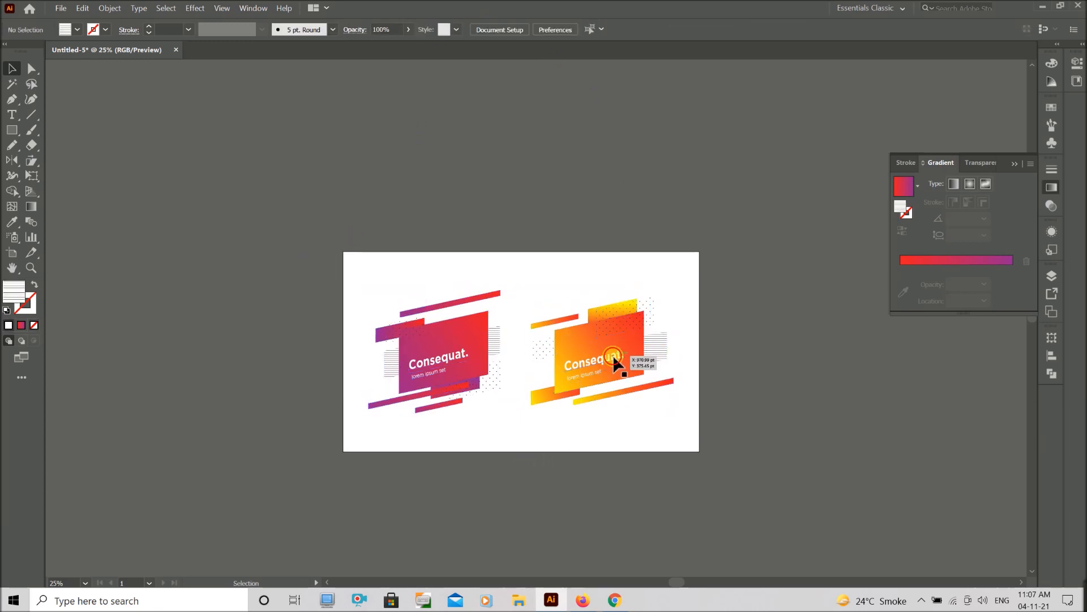
# Inside the combined group, nudge the orange banner about 40 pt toward the purple banner
pyautogui.doubleClick(613, 357)
pyautogui.moveTo(542, 424); pyautogui.dragTo(732, 285)
pyautogui.hotkey('shift', 'Left')
pyautogui.hotkey('shift', 'Left')
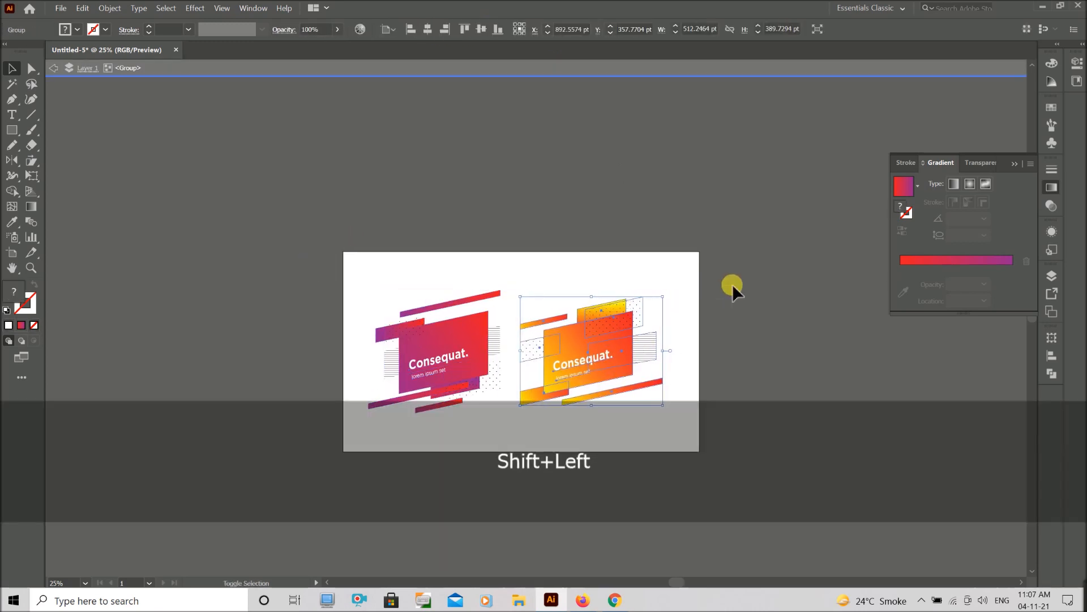
pyautogui.doubleClick(728, 285)
# Center the combined banner group on the artboard and enlarge it slightly
pyautogui.click(599, 351)
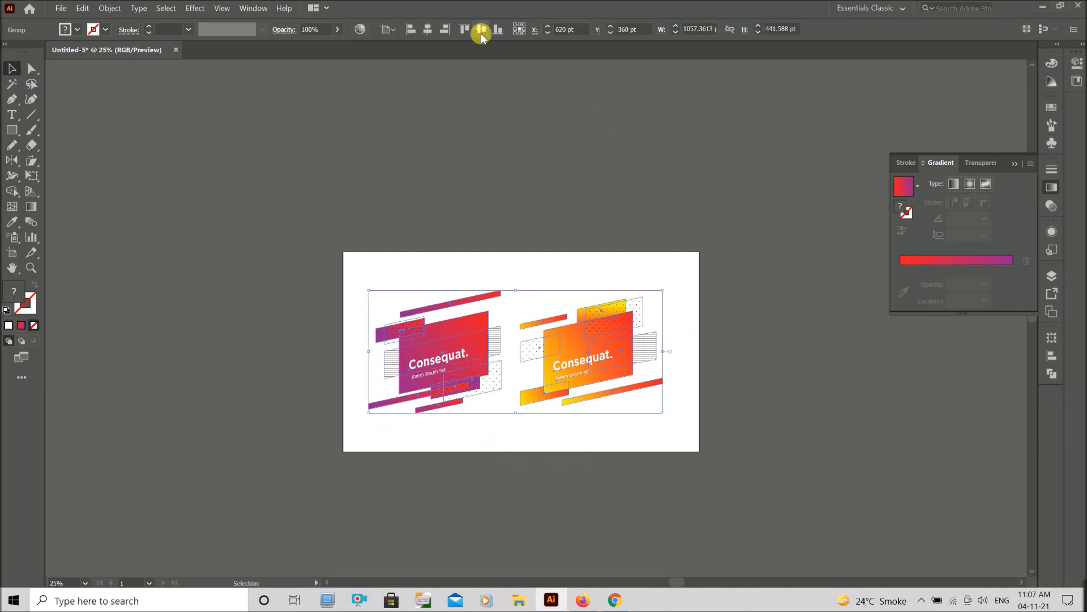
pyautogui.moveTo(663, 413); pyautogui.dragTo(692, 431)
pyautogui.click(695, 480)
# Draw a very small white circle below the artboard with the Ellipse tool
pyautogui.scroll(1, 623, 482)
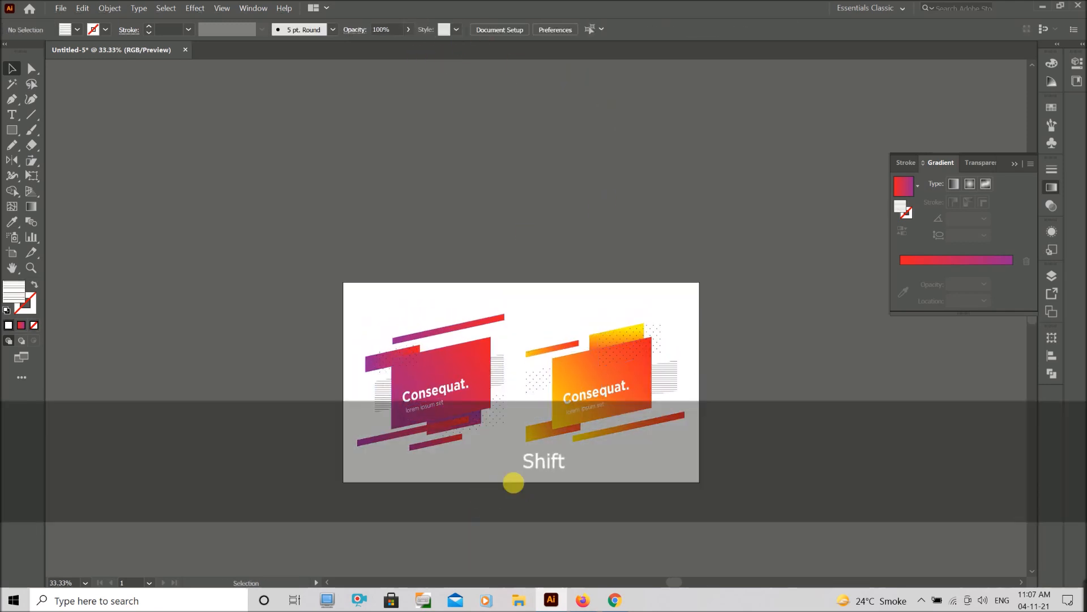
pyautogui.scroll(1, 518, 484)
pyautogui.press('k')
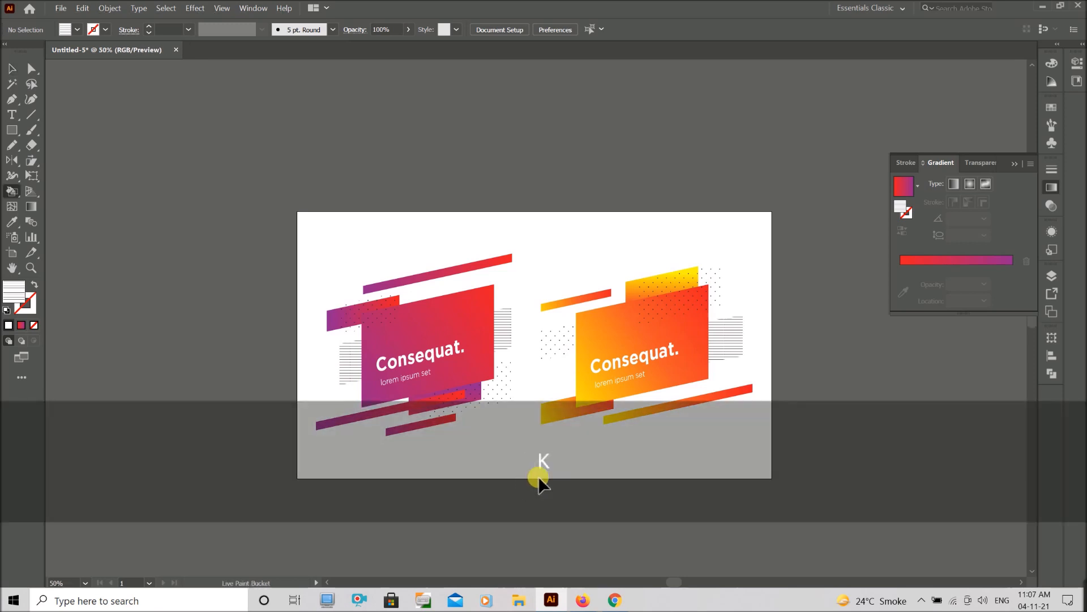
pyautogui.scroll(1, 526, 479)
pyautogui.press('l')
pyautogui.moveTo(538, 518); pyautogui.dragTo(539, 521)
pyautogui.press('u')
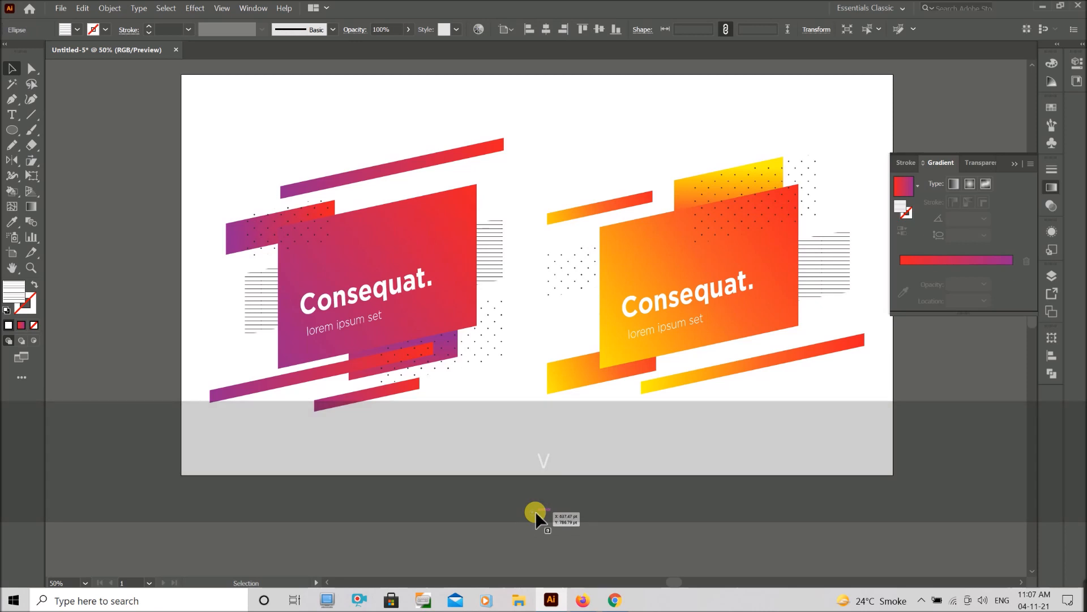
# Duplicate the small circle about 73 pt to the right and repeat the copy to form a row of six
pyautogui.press('v')
pyautogui.moveTo(533, 511); pyautogui.dragTo(573, 512)
pyautogui.hotkey('ctrl', 'd')
pyautogui.hotkey('ctrl', 'd')
pyautogui.hotkey('ctrl', 'd')
pyautogui.hotkey('ctrl', 'd')
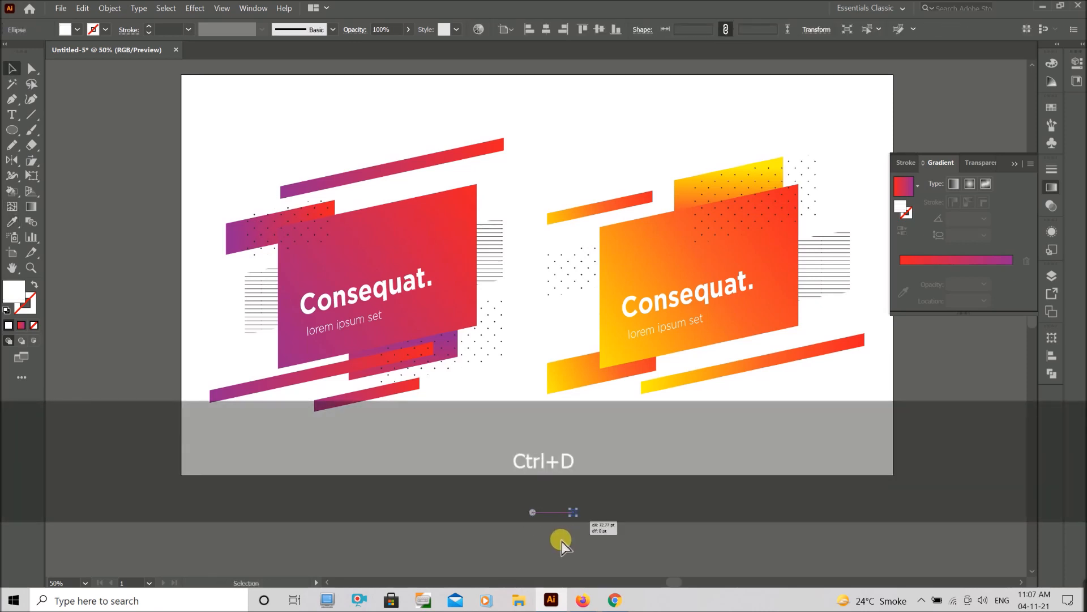
# Group the circle row, copy it downward twice to form a three-row dot grid, and group the grid
pyautogui.moveTo(746, 498); pyautogui.dragTo(523, 520)
pyautogui.hotkey('ctrl', 'g')
pyautogui.moveTo(699, 512); pyautogui.dragTo(644, 551)
pyautogui.hotkey('ctrl', 'd')
pyautogui.scroll(-1, 479, 548)
pyautogui.moveTo(548, 570); pyautogui.dragTo(821, 470)
pyautogui.hotkey('ctrl', 'g')
# Place the small white dot grid in the purple parallelogram's upper-right area and shear it to match the slanted edges
pyautogui.moveTo(736, 560); pyautogui.dragTo(472, 218)
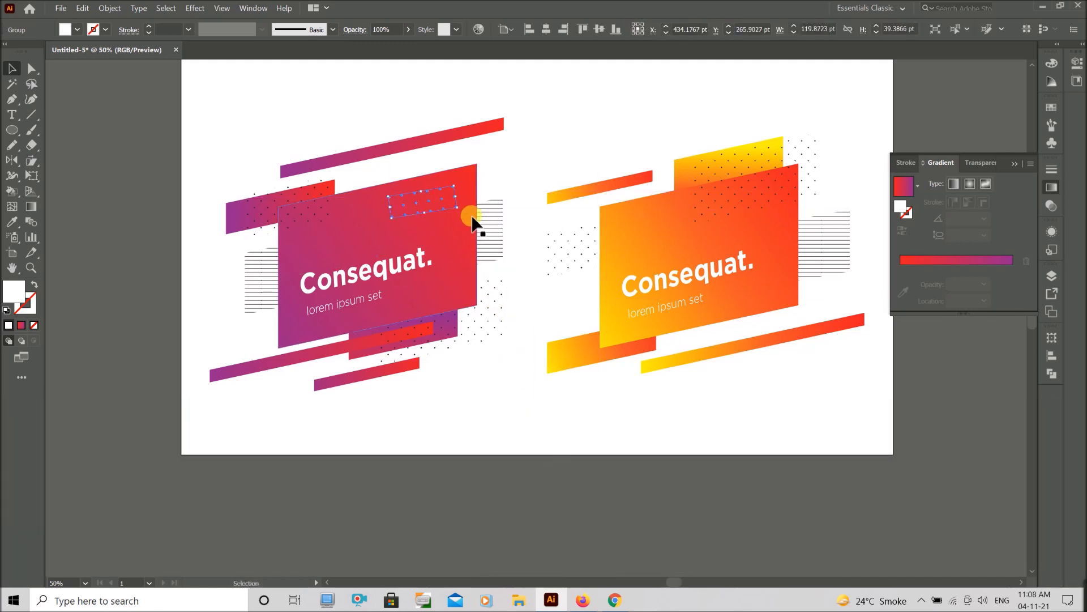
pyautogui.hotkey('ctrl', 'z')
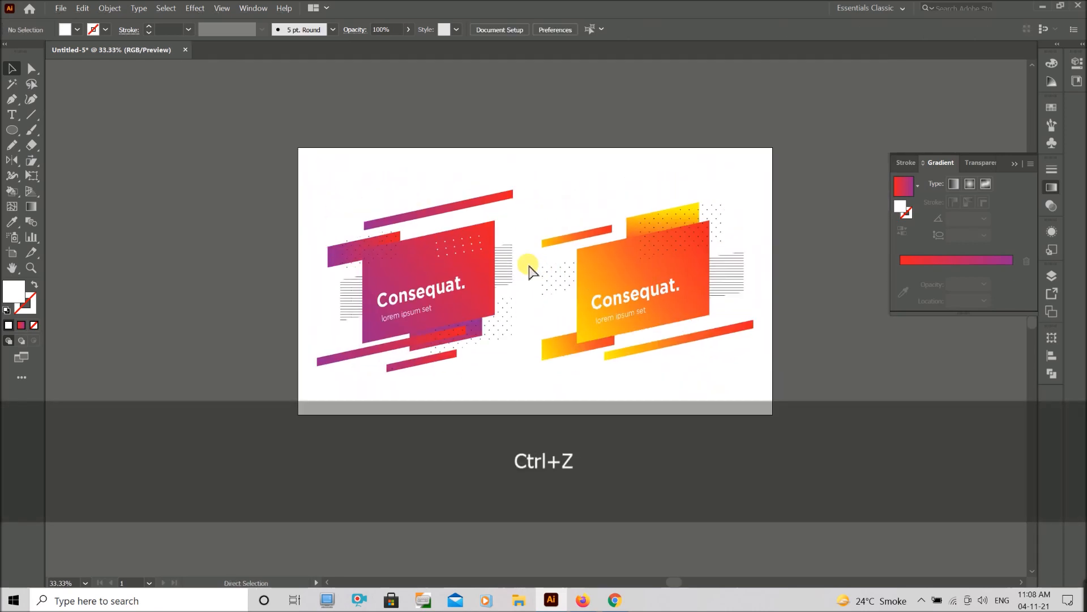
pyautogui.click(31, 161)
pyautogui.moveTo(360, 278)
pyautogui.mouseDown()
pyautogui.moveTo(361, 291)
pyautogui.moveTo(357, 263)
pyautogui.moveTo(362, 280)
pyautogui.moveTo(359, 271)
pyautogui.mouseUp()
pyautogui.press('v')
pyautogui.click(538, 208)
pyautogui.hotkey('ctrl', 'z')
pyautogui.click(31, 161)
pyautogui.press('v')
pyautogui.click(557, 277)
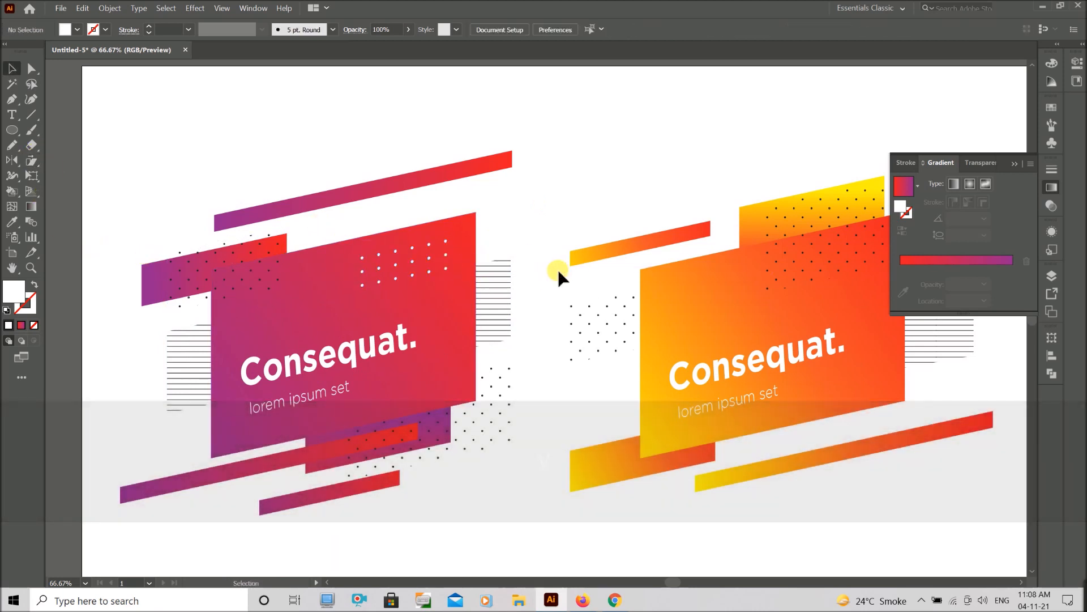
# Duplicate the white dot grid onto the upper-left area of the orange parallelogram
pyautogui.moveTo(444, 269); pyautogui.dragTo(752, 307)
pyautogui.click(553, 284)
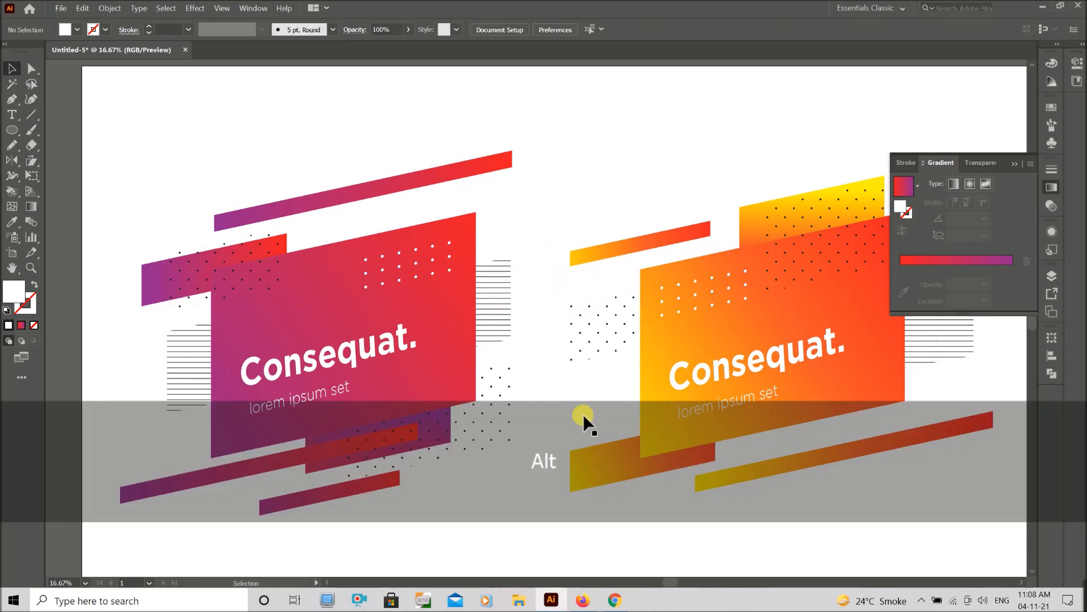
# Examine both finished banners on the whole artboard and collapse the Gradient panel
pyautogui.scroll(-4, 587, 400)
pyautogui.scroll(3, 549, 412)
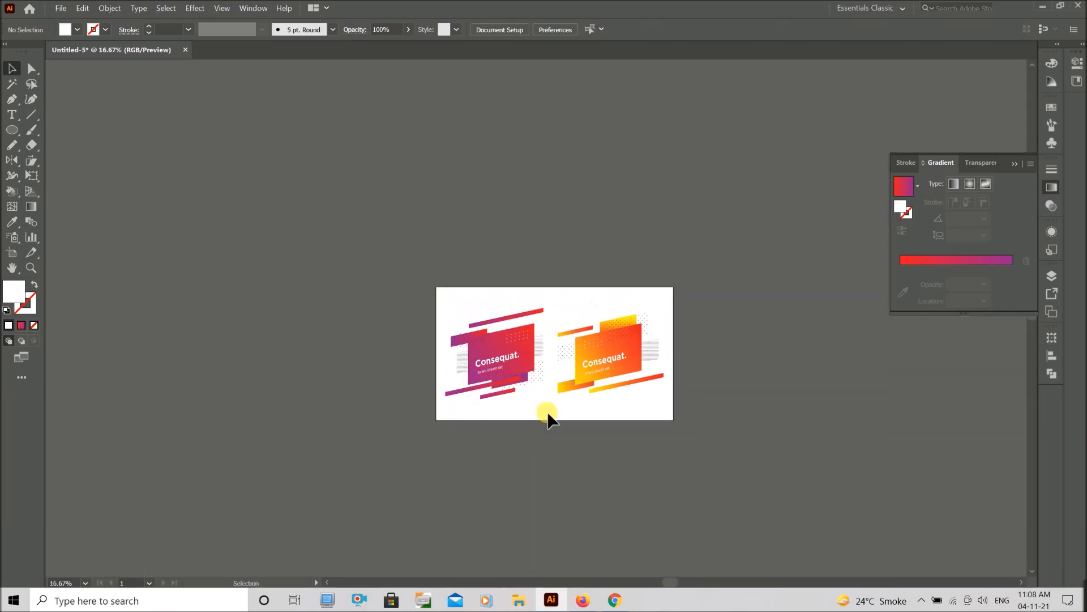
pyautogui.scroll(1, 548, 412)
pyautogui.scroll(1, 555, 408)
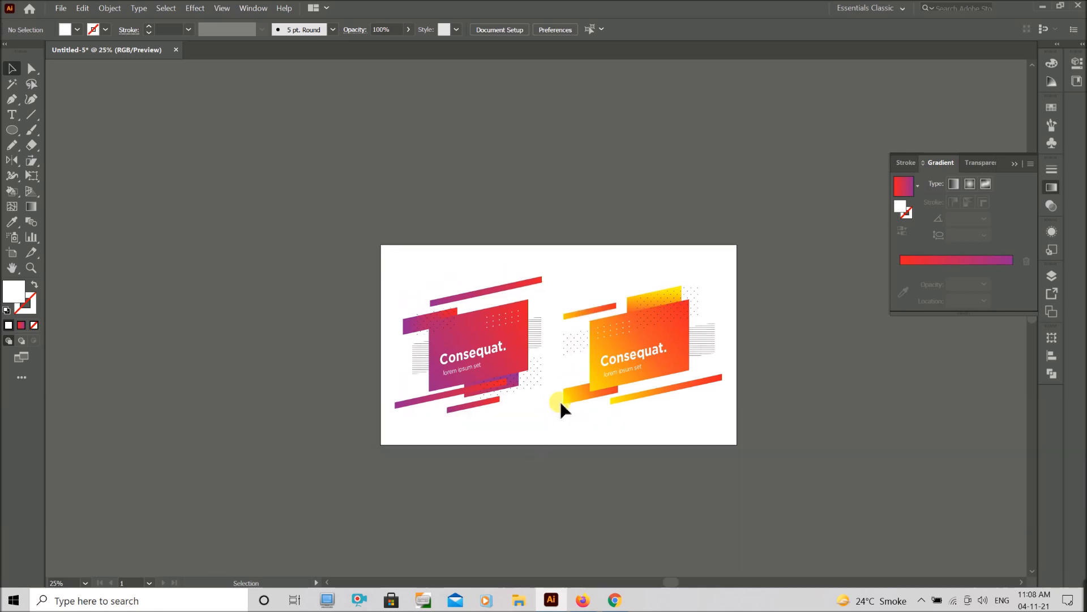
pyautogui.scroll(1, 718, 354)
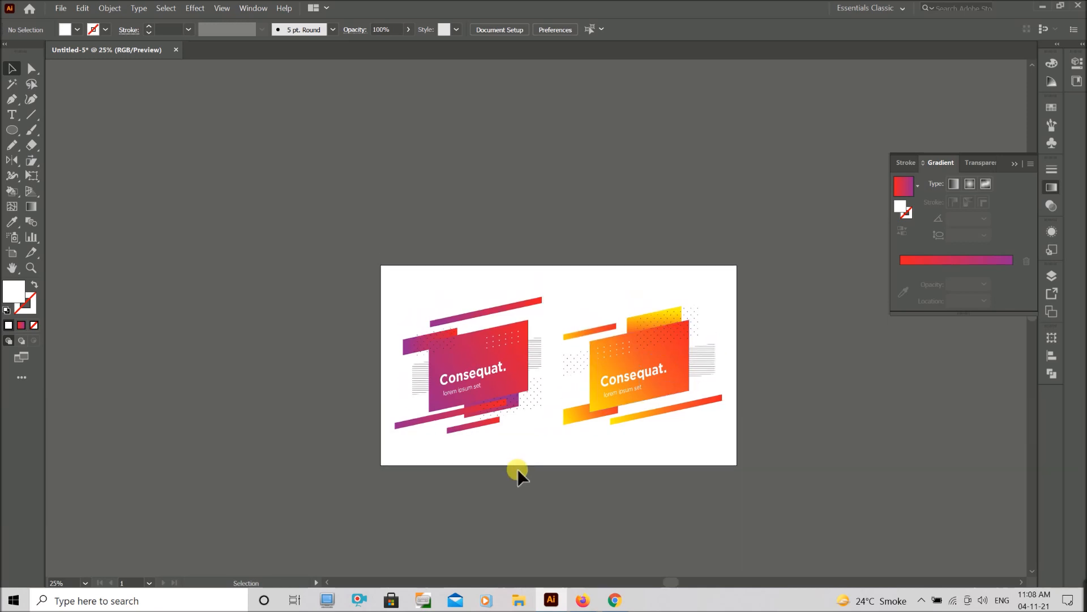
pyautogui.scroll(2, 515, 472)
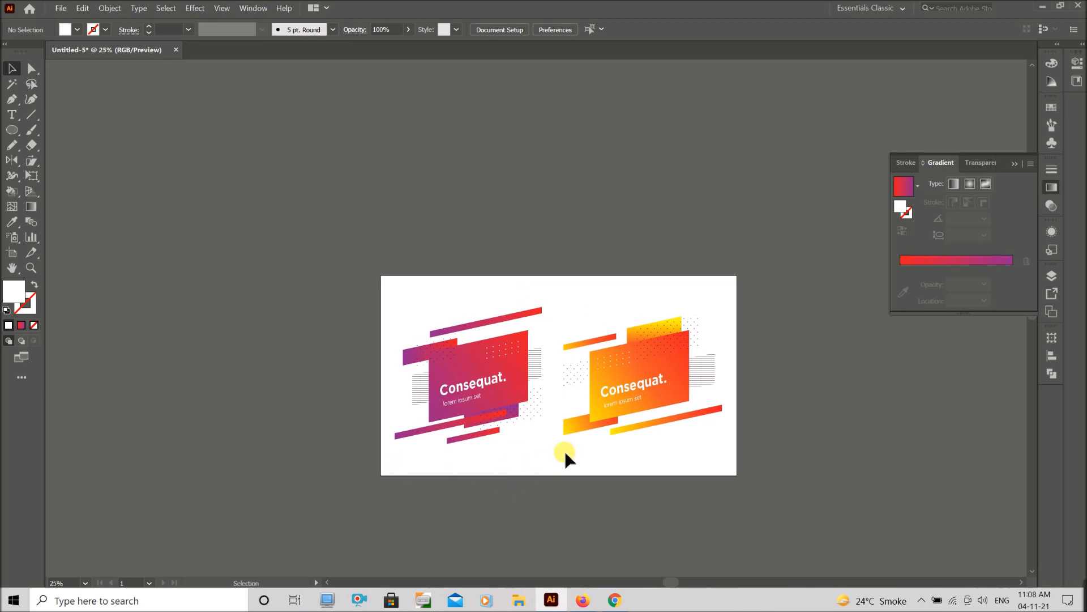
pyautogui.scroll(2, 565, 453)
pyautogui.click(1015, 163)
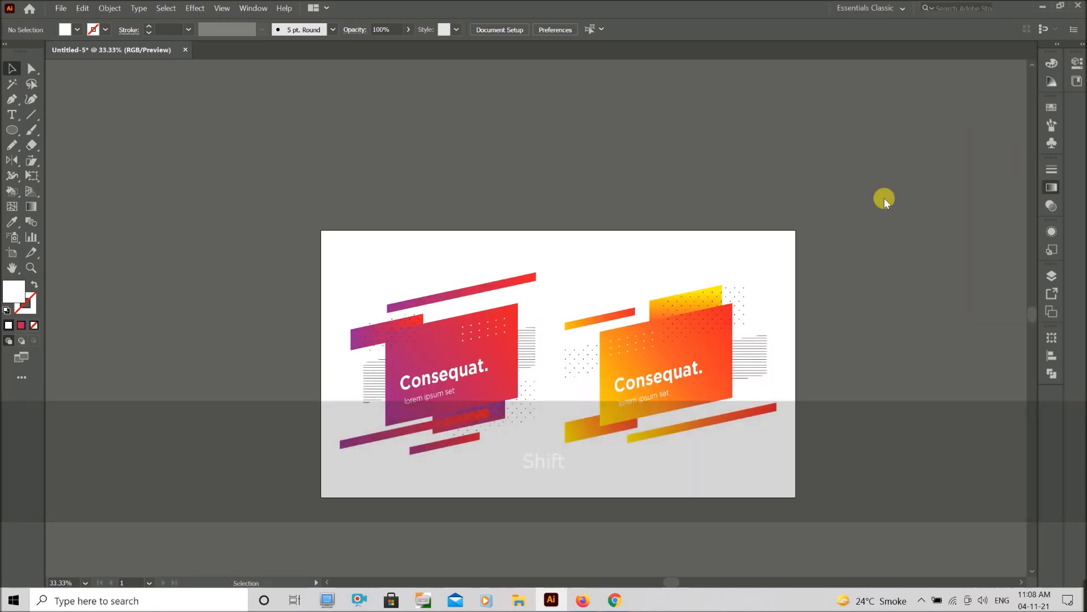